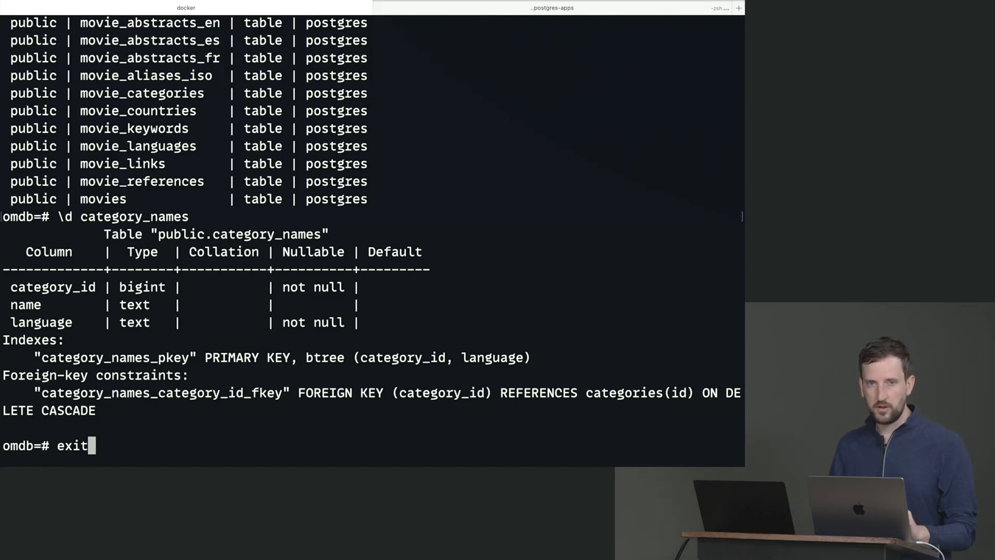
# - Quit psql and kill the sql Docker container with docker kill sql
pyautogui.press('Return')
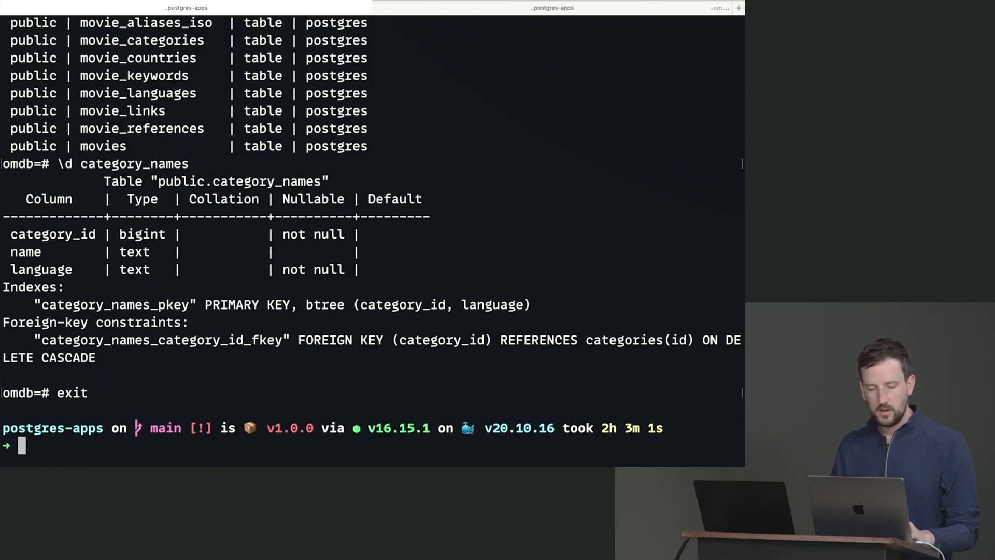
pyautogui.write('do')
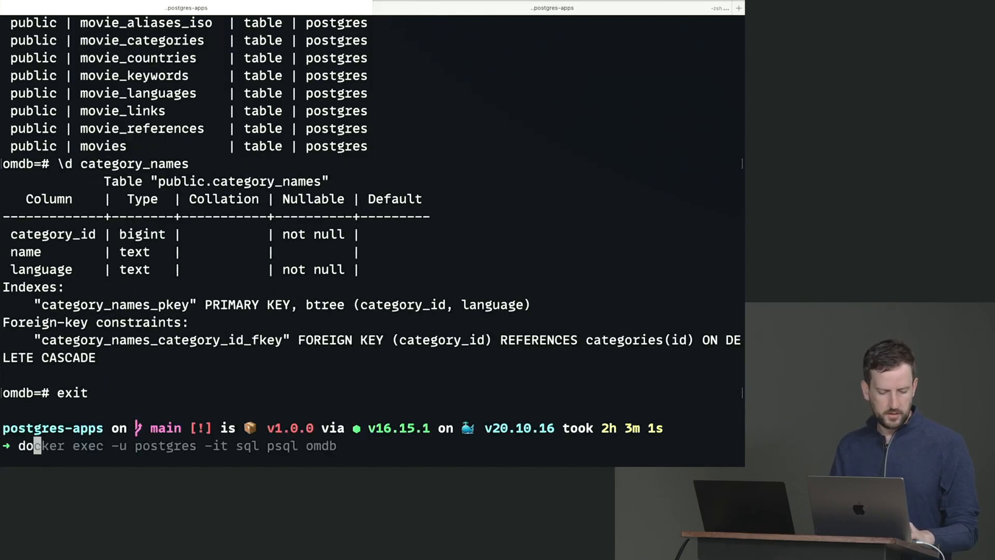
pyautogui.write('cker kill sql')
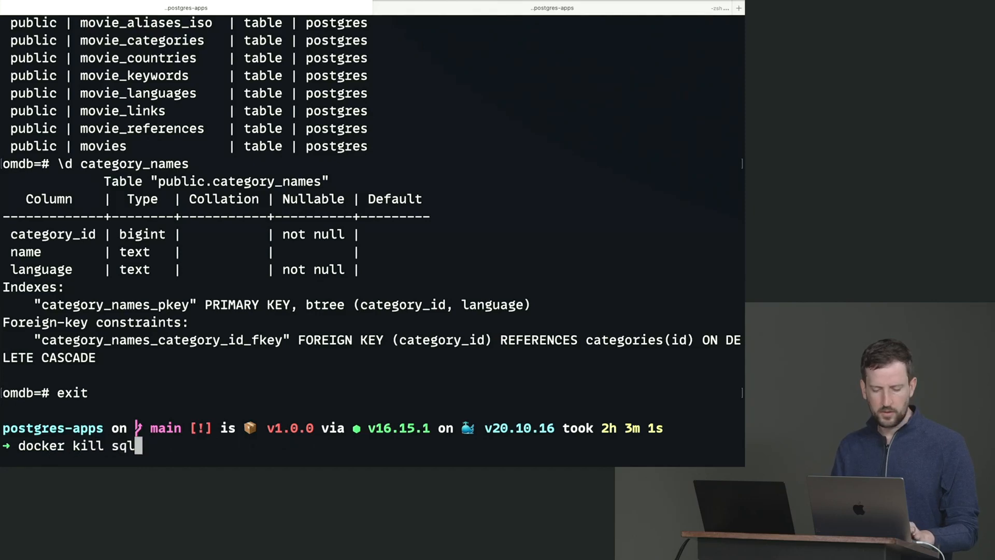
pyautogui.press('Return')
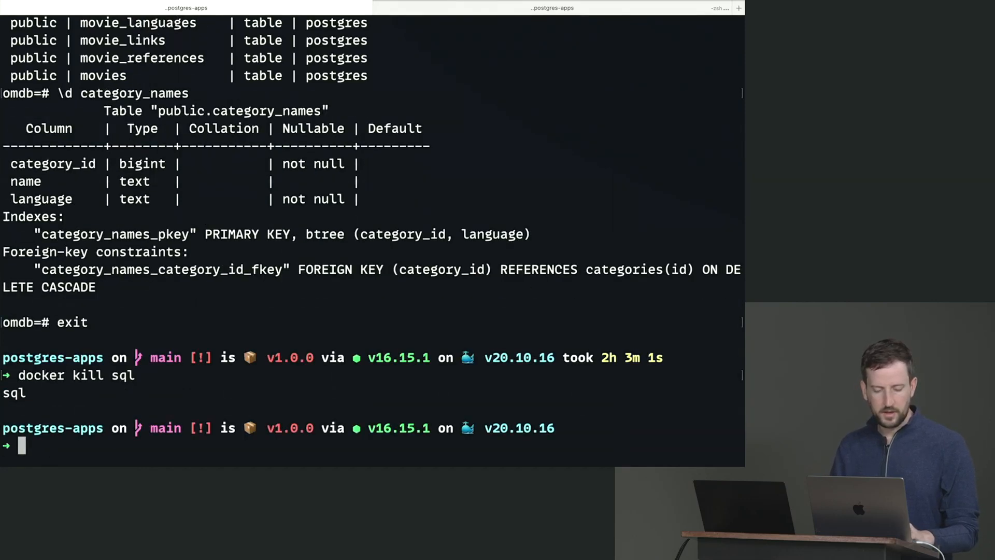
# - List the postgres-apps files with ls and open the folder in VS Code with code
pyautogui.write('ls')
pyautogui.press('Return')
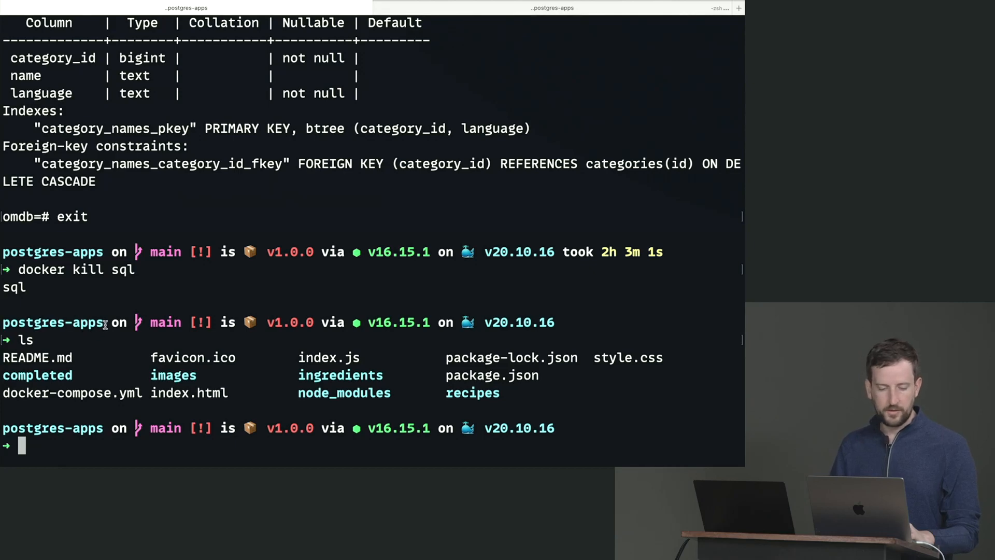
pyautogui.moveTo(105, 325); pyautogui.dragTo(51, 325)
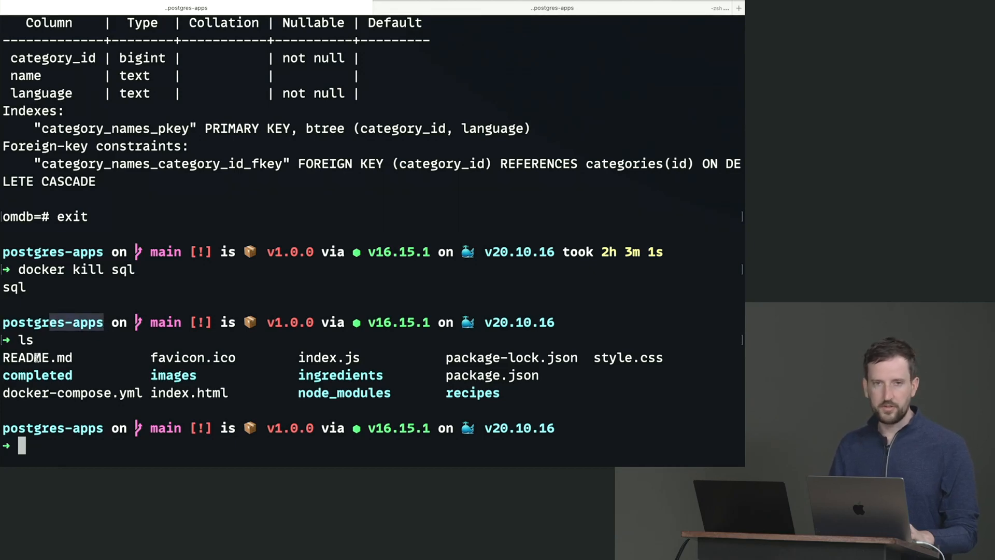
pyautogui.write('code .')
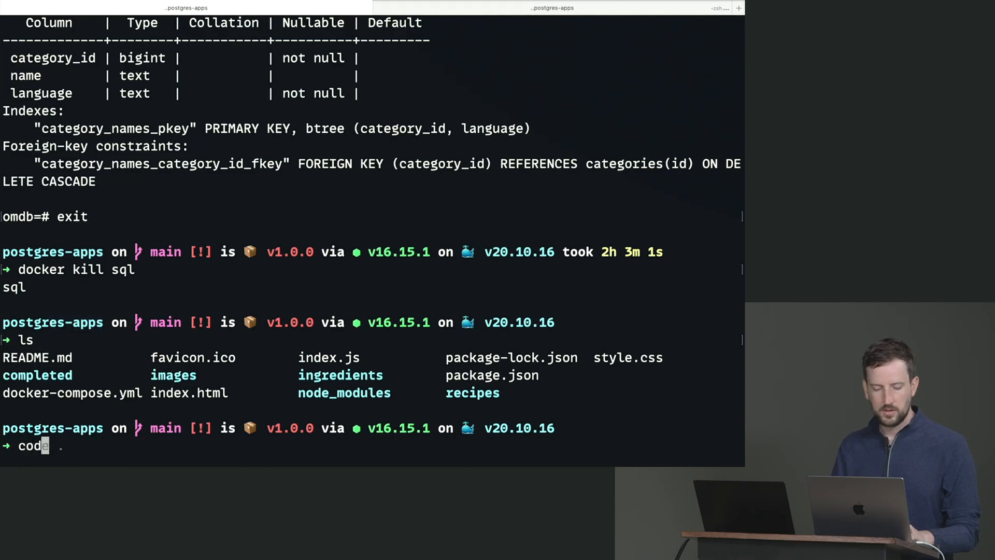
pyautogui.press('Return')
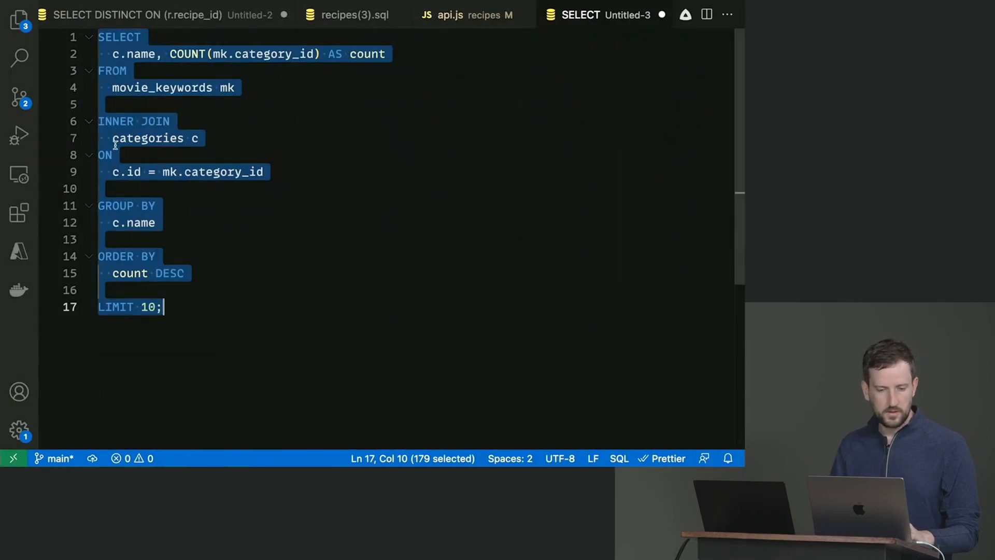
# - In the Explorer, collapse the completed, ingredients and recipes folders, then open docker-compose.yml
pyautogui.click(19, 20)
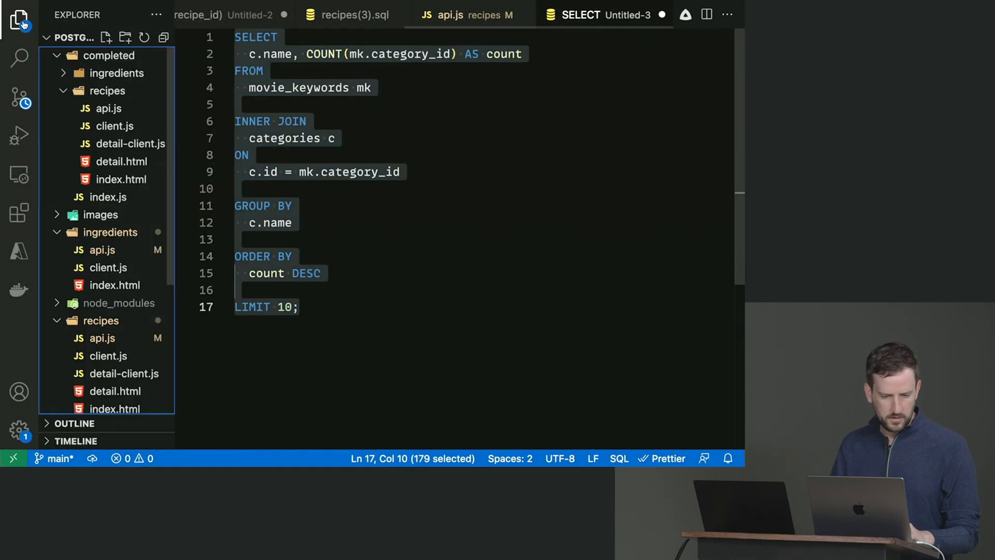
pyautogui.click(58, 57)
pyautogui.click(59, 91)
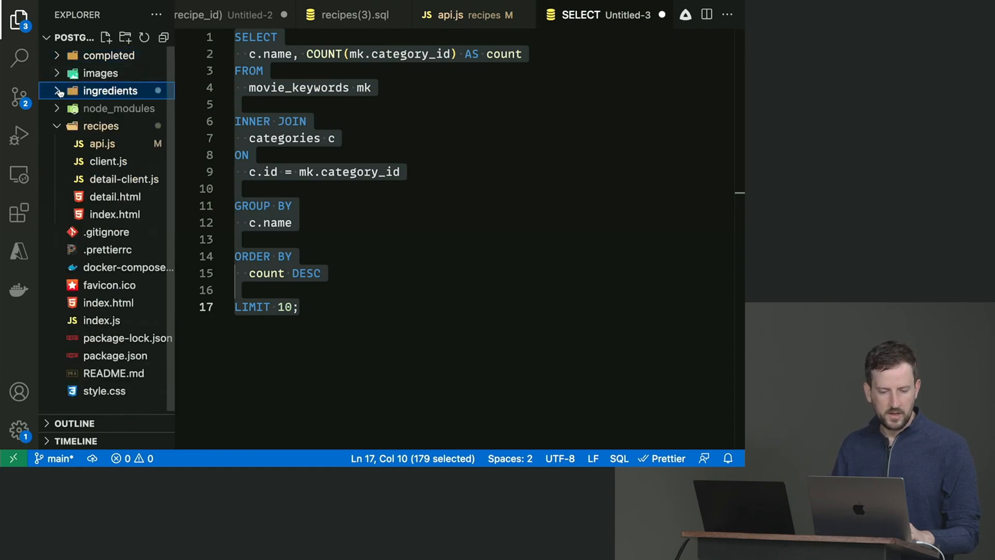
pyautogui.click(56, 127)
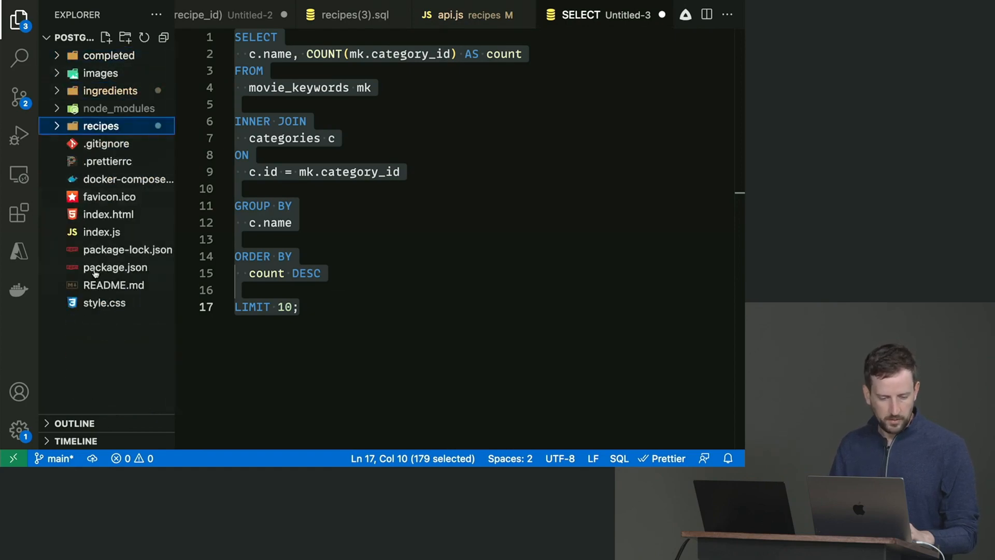
pyautogui.click(119, 182)
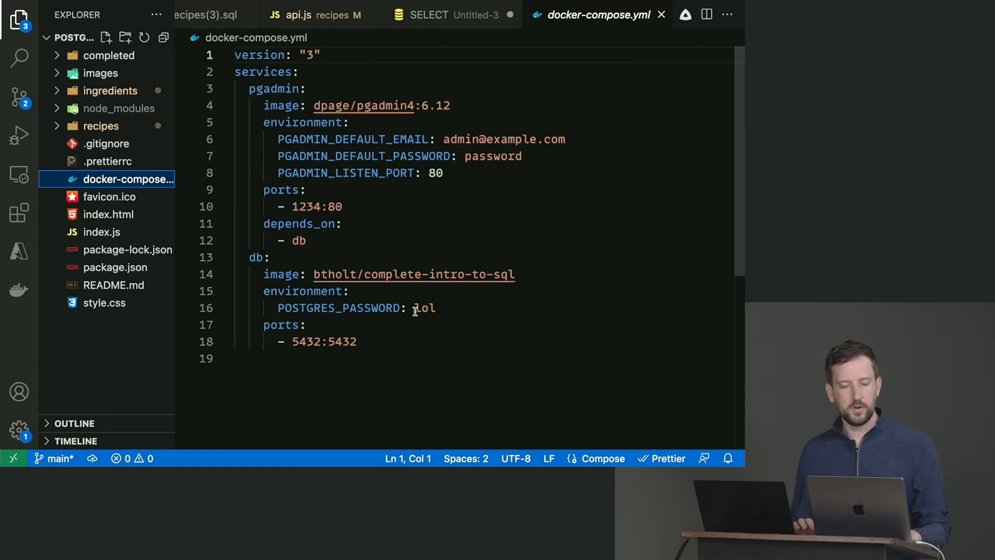
pyautogui.click(422, 332)
pyautogui.keyDown('shift'); pyautogui.click(308, 174); pyautogui.keyUp('shift')
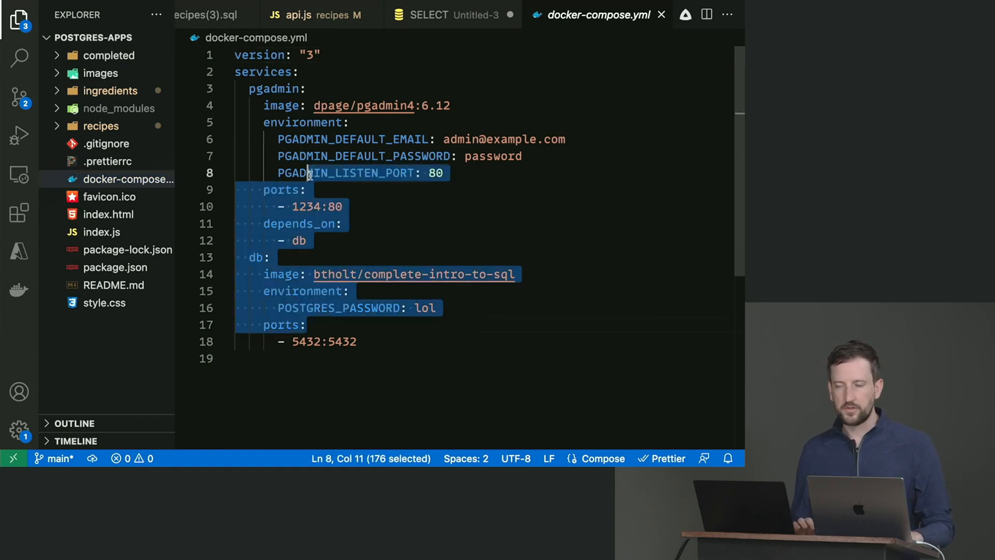
pyautogui.keyDown('shift'); pyautogui.click(330, 225); pyautogui.keyUp('shift')
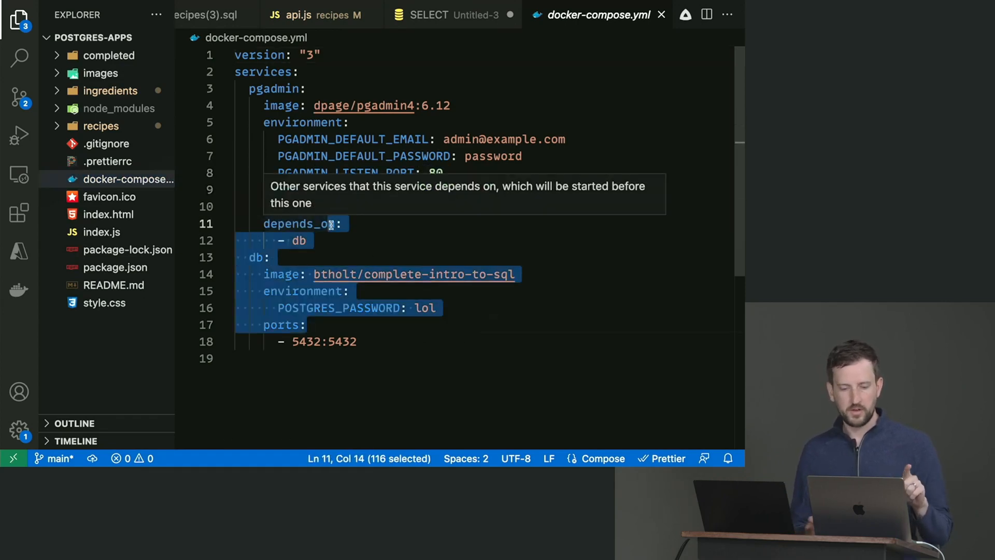
pyautogui.click(377, 343)
pyautogui.keyDown('shift'); pyautogui.click(290, 257); pyautogui.keyUp('shift')
pyautogui.hotkey('shift', 'Left')
pyautogui.hotkey('shift', 'Left')
pyautogui.hotkey('shift', 'Left')
pyautogui.doubleClick(322, 273)
pyautogui.click(411, 274)
pyautogui.click(505, 274)
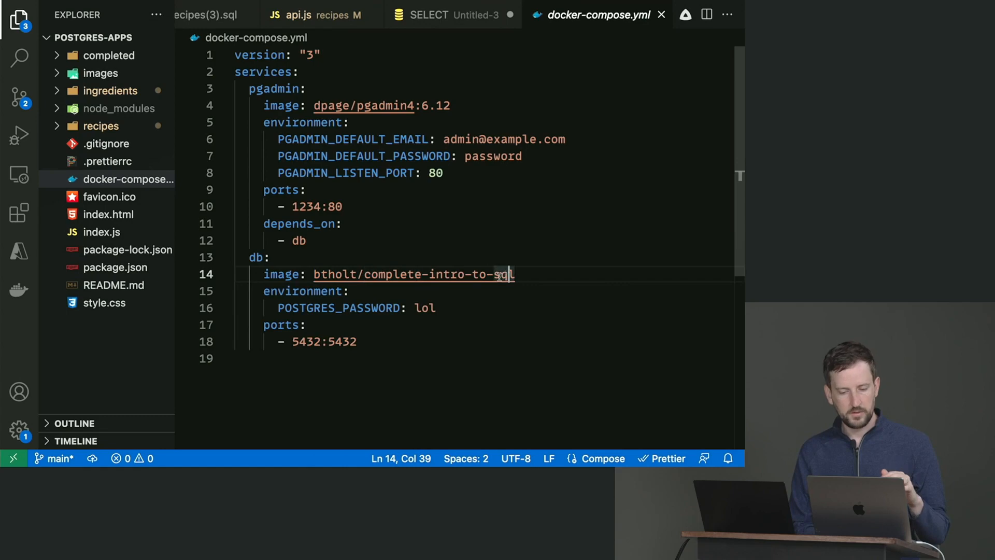
pyautogui.moveTo(356, 341); pyautogui.dragTo(244, 276)
pyautogui.click(307, 240)
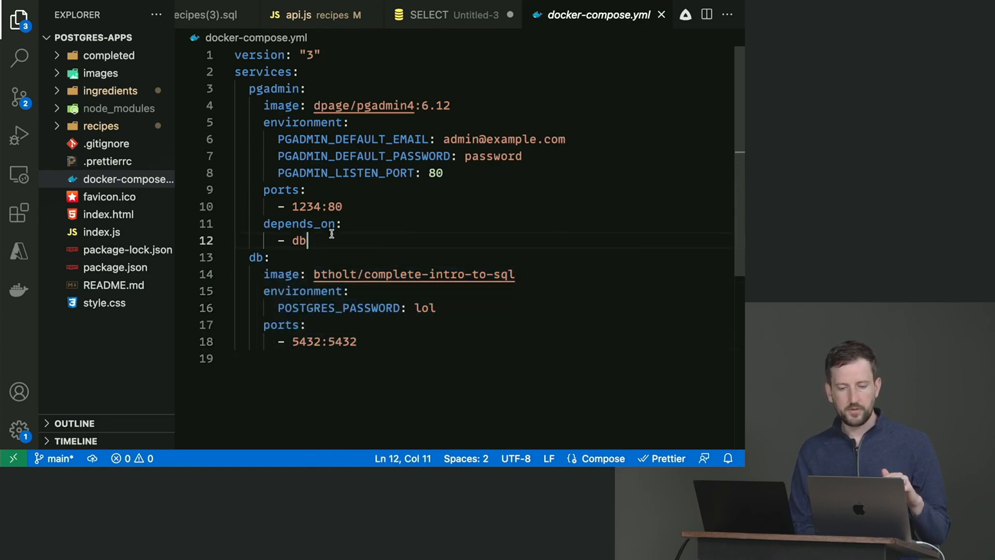
pyautogui.click(257, 89)
pyautogui.doubleClick(257, 90)
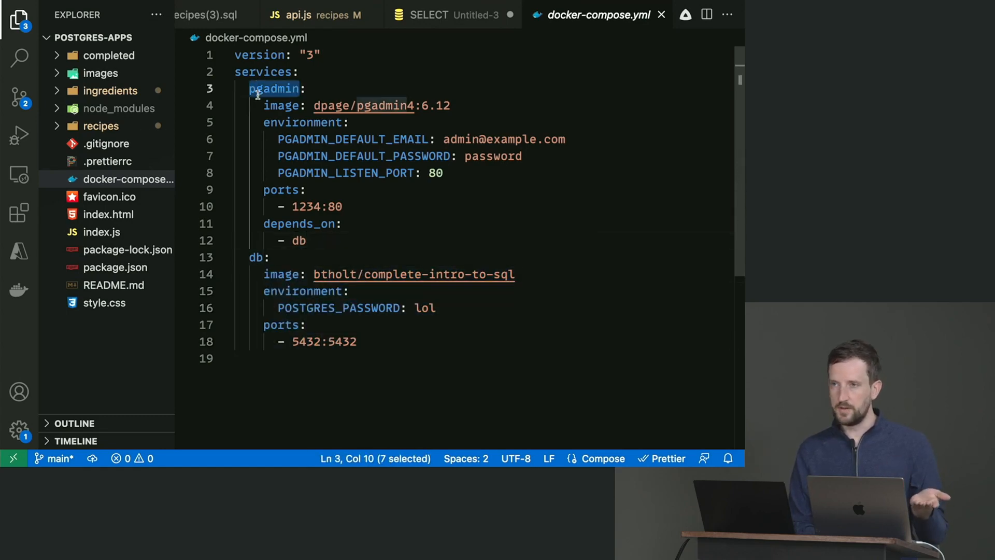
pyautogui.doubleClick(315, 103)
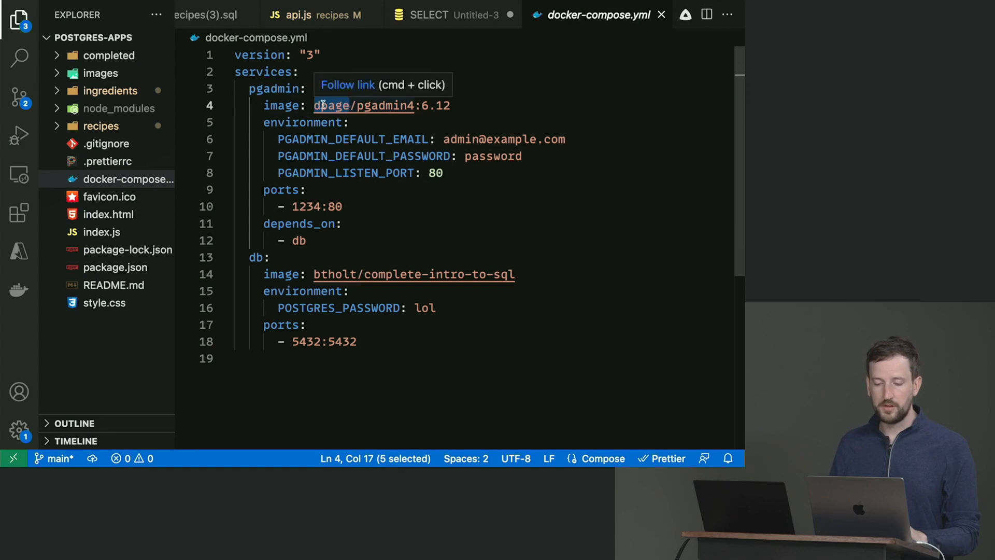
pyautogui.doubleClick(376, 106)
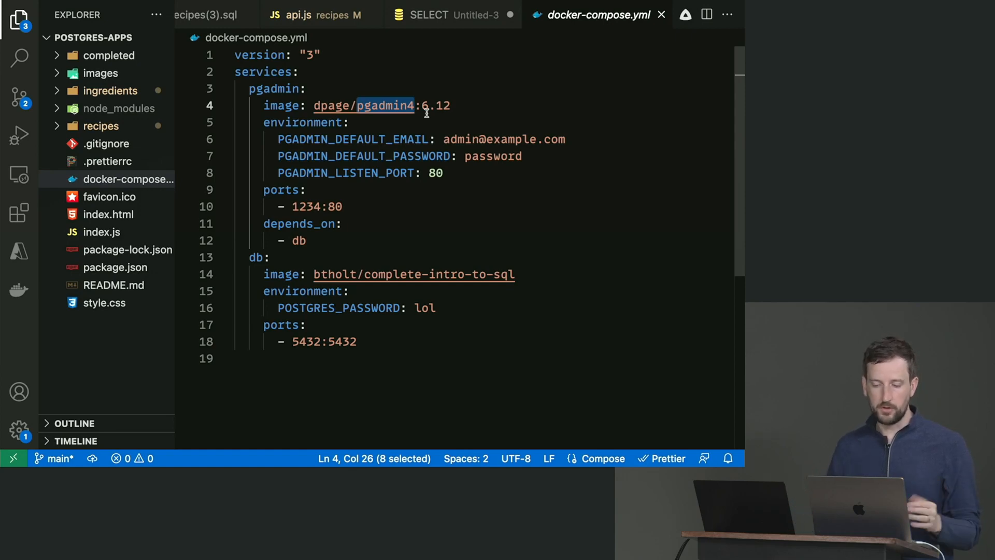
pyautogui.click(466, 138)
pyautogui.click(444, 138)
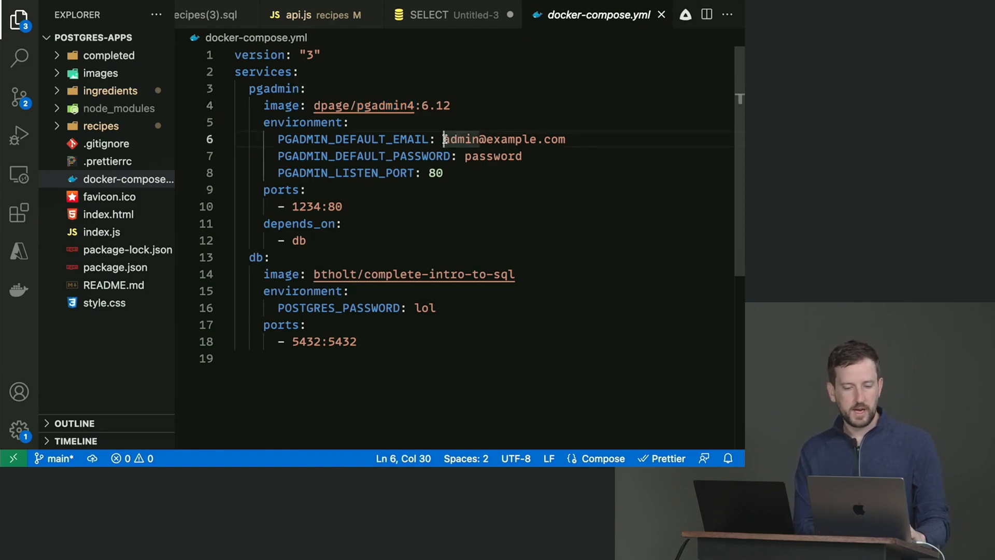
pyautogui.doubleClick(373, 139)
pyautogui.moveTo(444, 139); pyautogui.dragTo(567, 132)
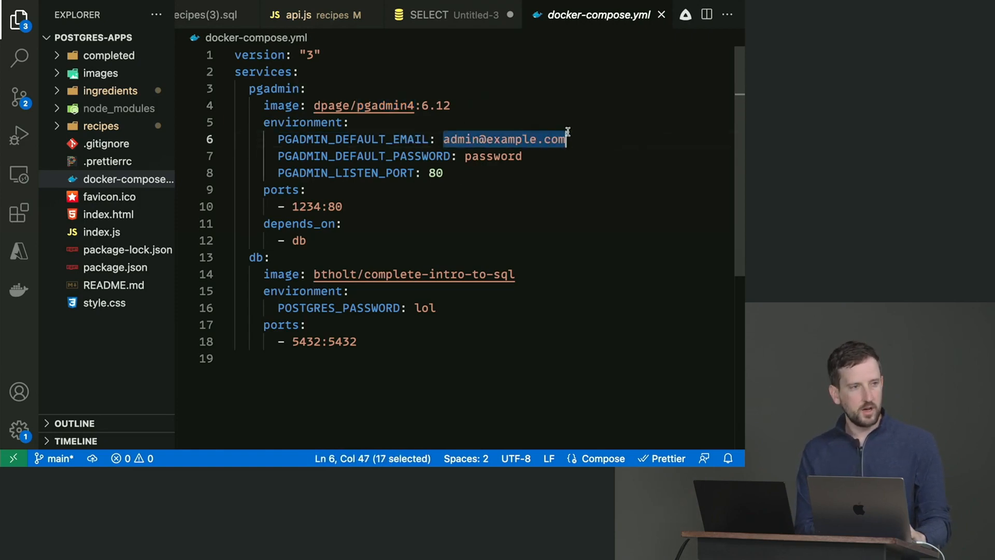
pyautogui.doubleClick(492, 156)
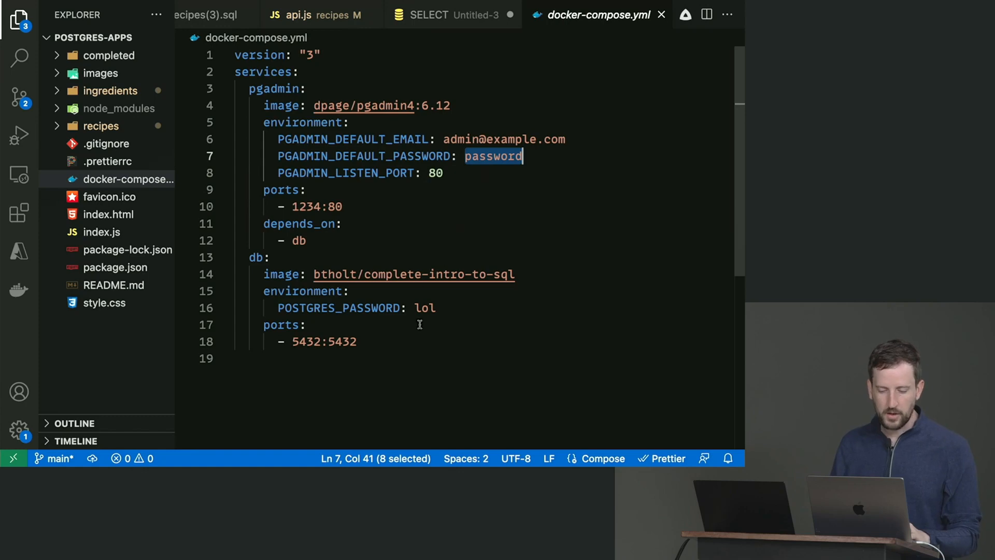
pyautogui.doubleClick(312, 207)
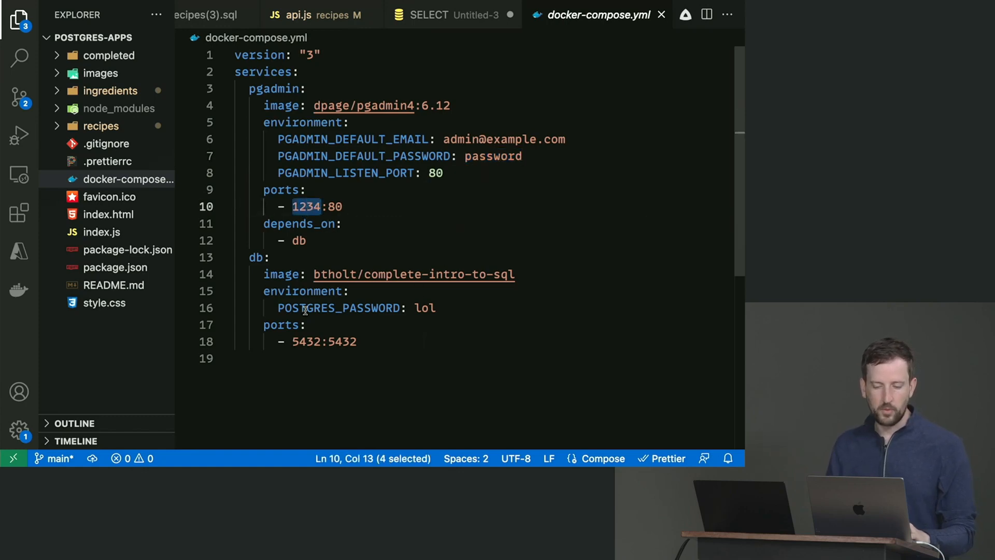
# - Check running containers with docker ps, then start the pgadmin and db stack with docker compose up
pyautogui.press('super+Tab')
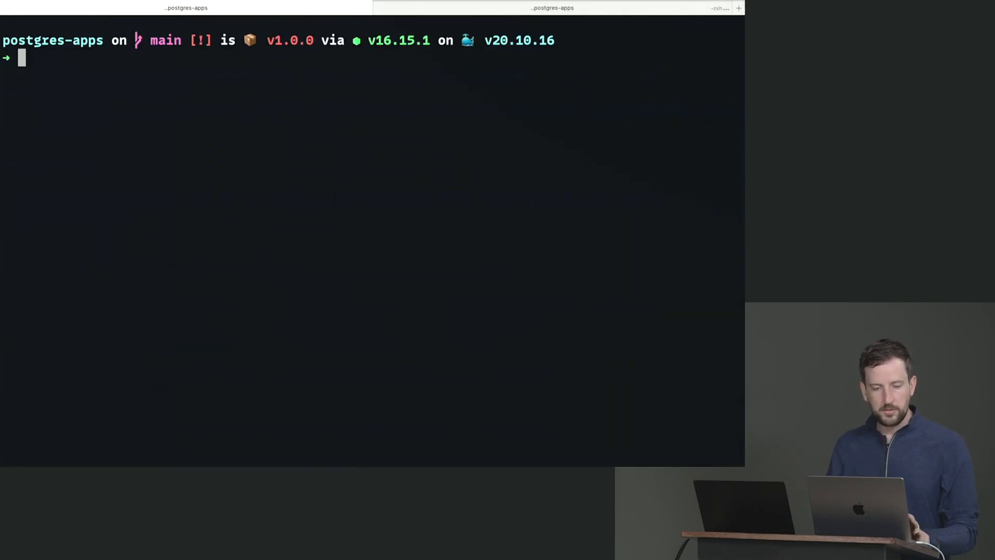
pyautogui.write('docker ps')
pyautogui.press('Return')
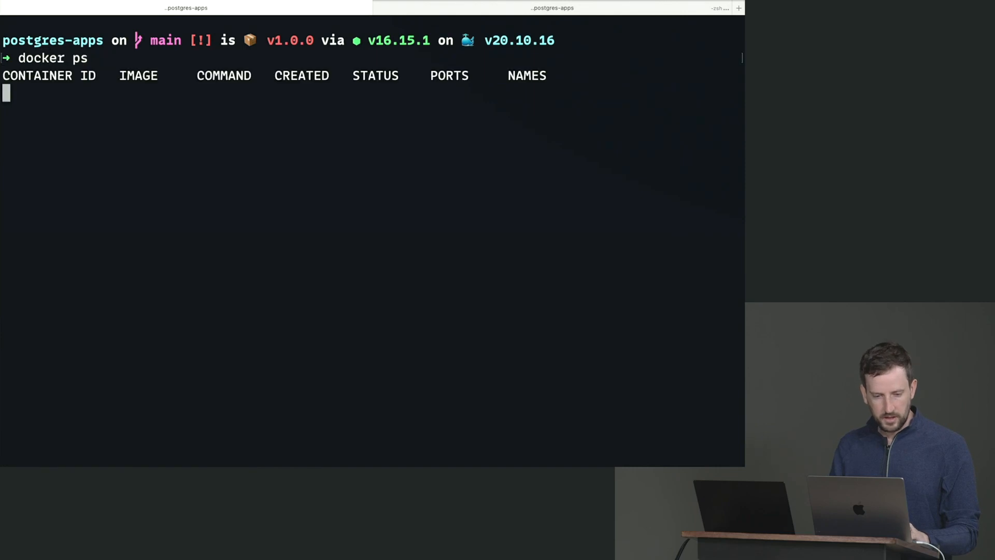
pyautogui.moveTo(25, 78); pyautogui.dragTo(178, 79)
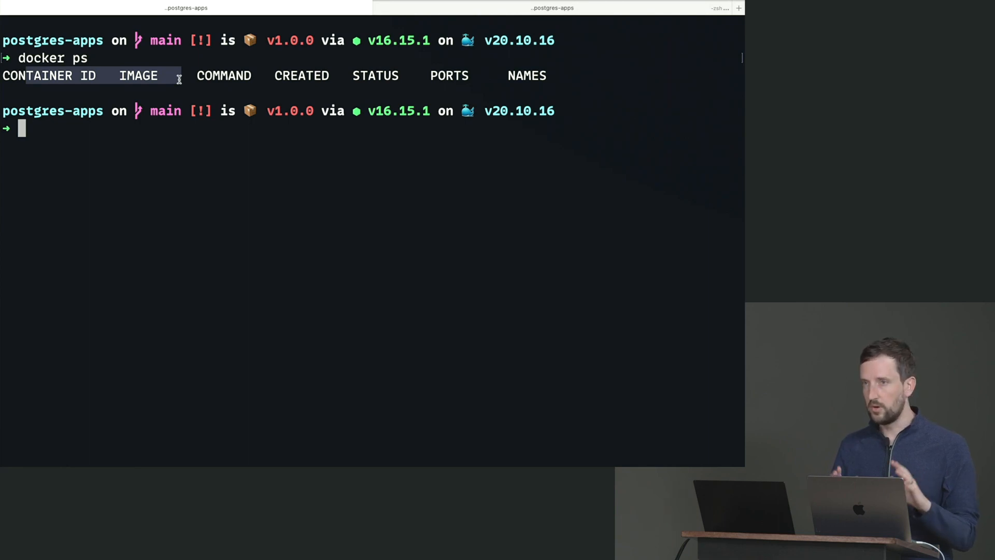
pyautogui.write('do')
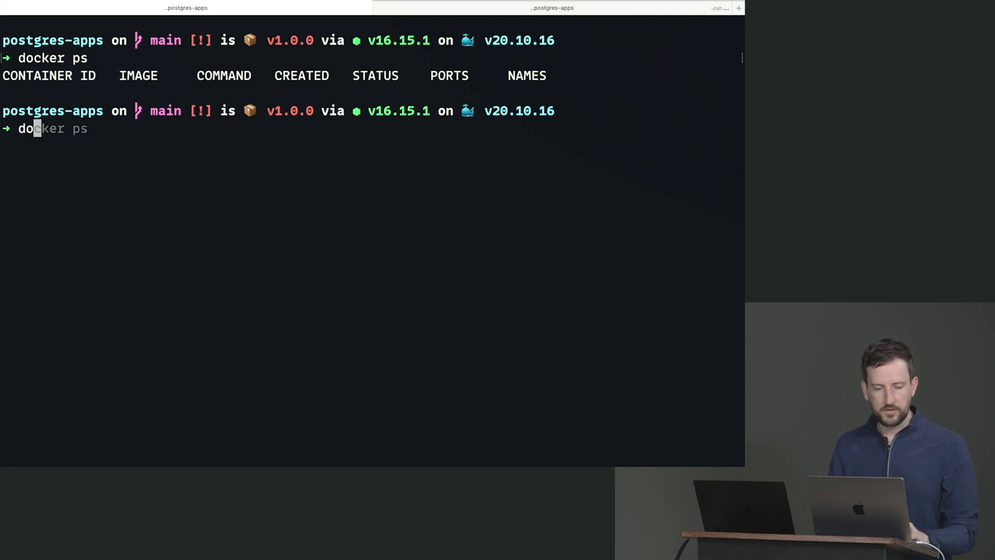
pyautogui.write('cker compose up')
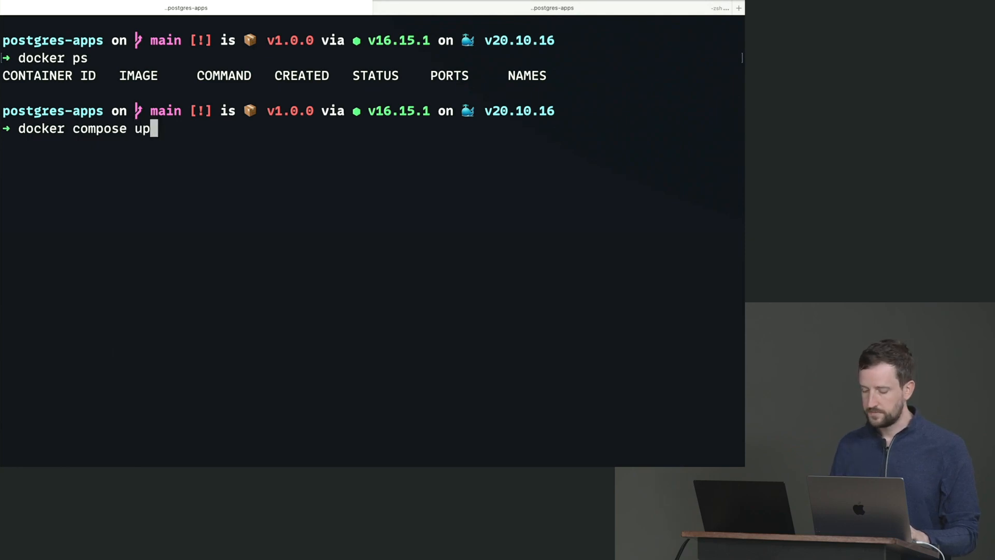
pyautogui.press('Return')
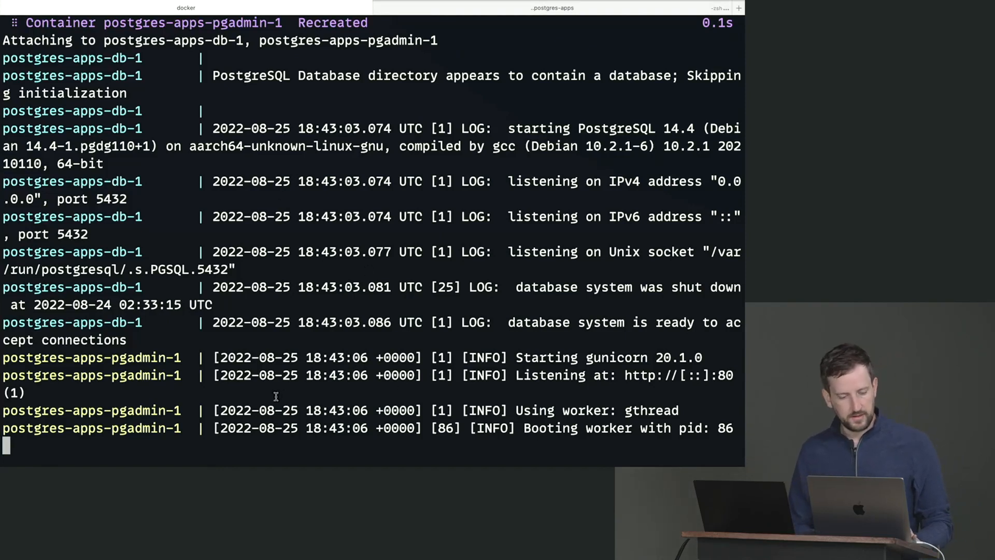
# - Highlight the pgAdmin startup log lines and the postgres-apps pgadmin-1 container name
pyautogui.moveTo(14, 366); pyautogui.dragTo(108, 396)
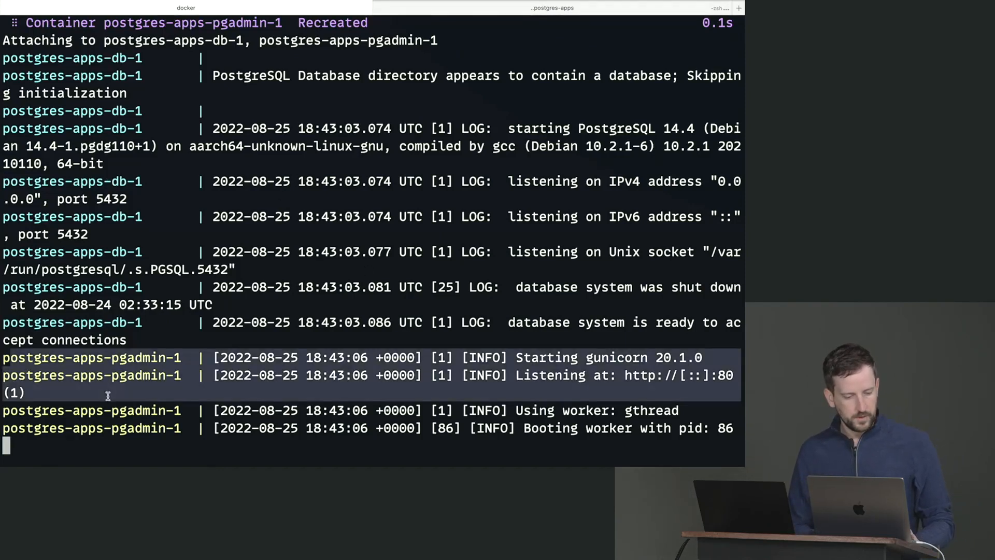
pyautogui.click(72, 378)
pyautogui.moveTo(108, 378); pyautogui.dragTo(168, 379)
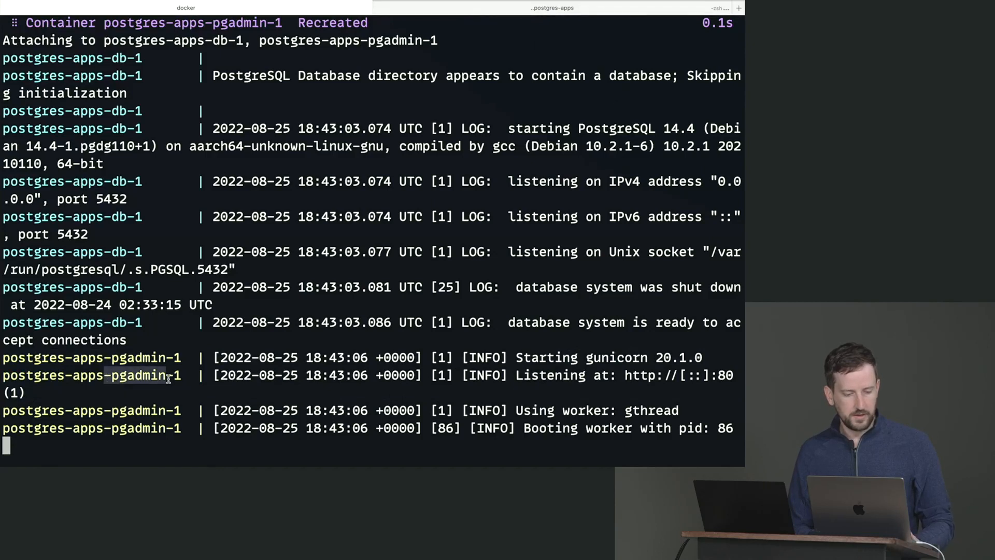
pyautogui.click(181, 377)
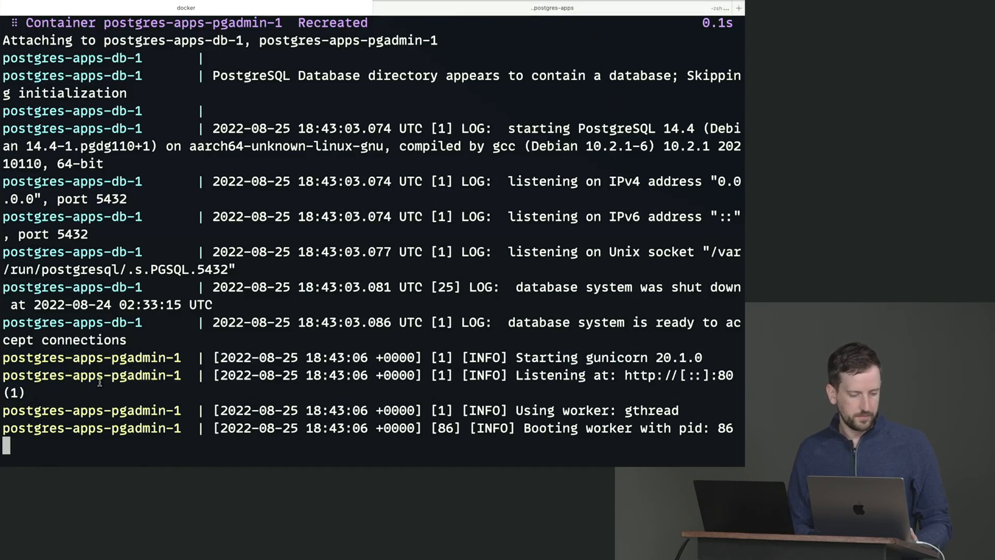
pyautogui.moveTo(108, 376); pyautogui.dragTo(2, 374)
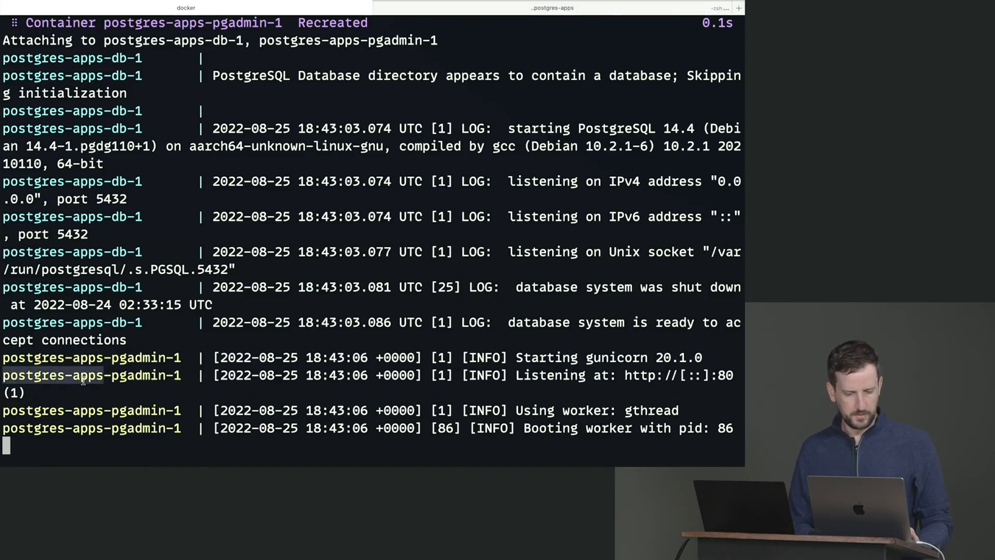
pyautogui.click(101, 386)
pyautogui.moveTo(111, 379); pyautogui.dragTo(191, 370)
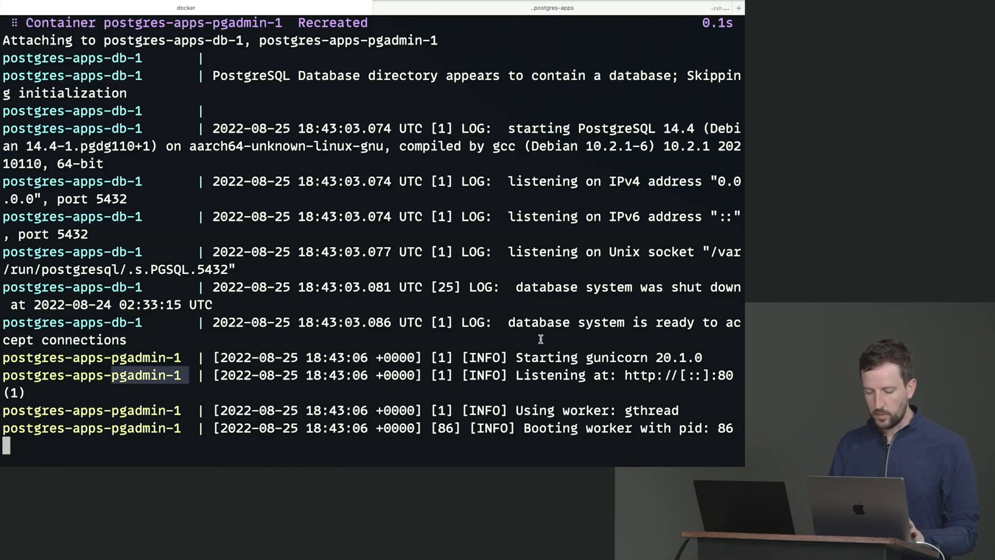
# - Load the pgAdmin login page at localhost:1234 in a new browser tab
pyautogui.hotkey('ctrl', 'Left')
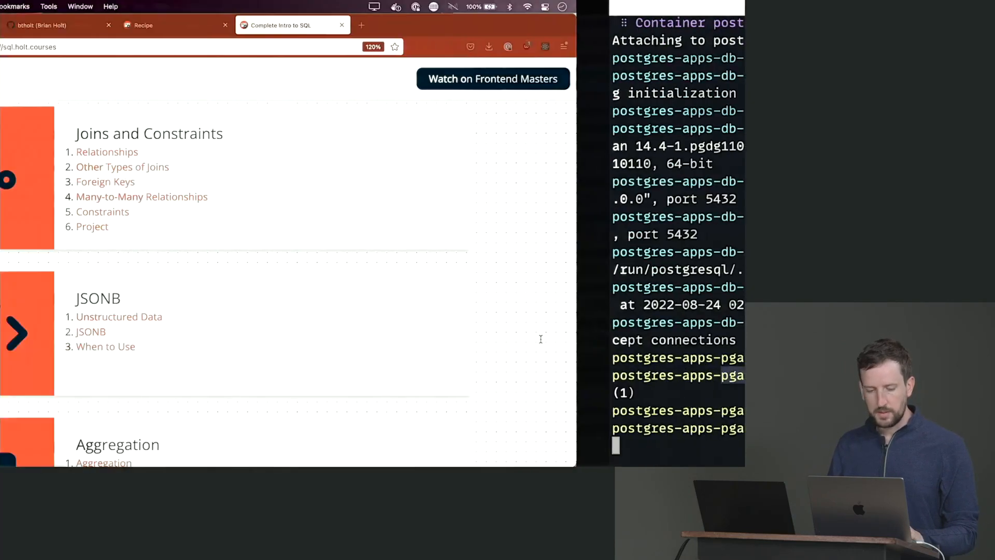
pyautogui.press('super+t')
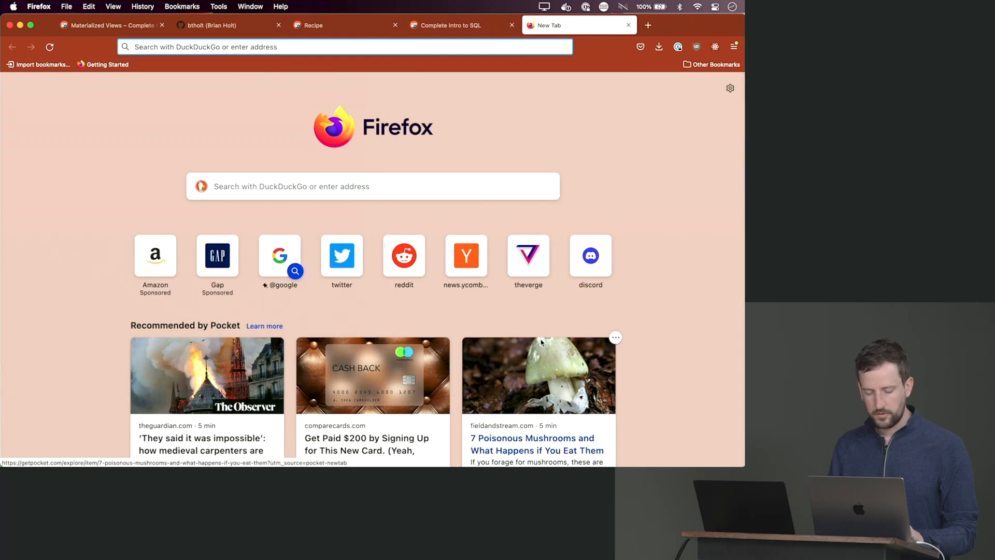
pyautogui.write('localhost:1234/')
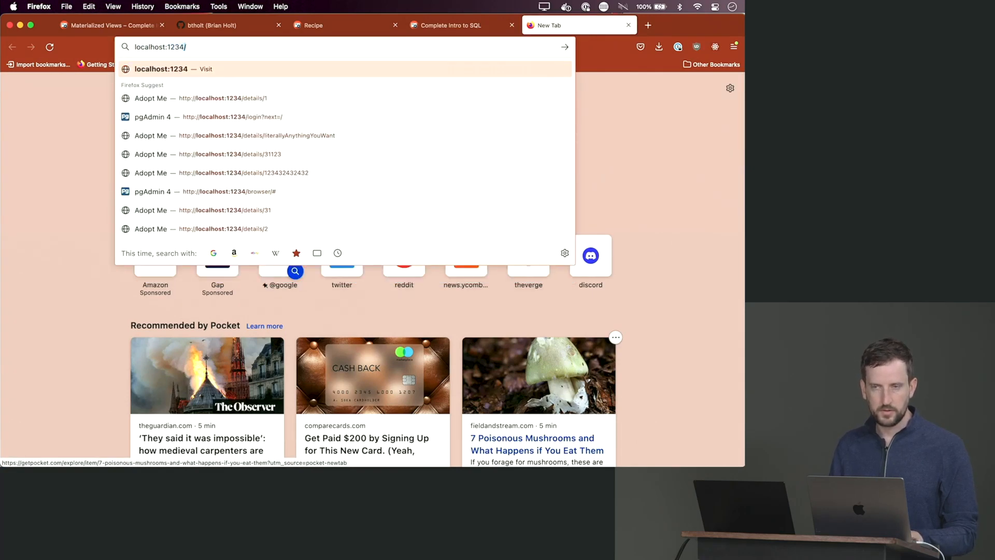
pyautogui.press('Return')
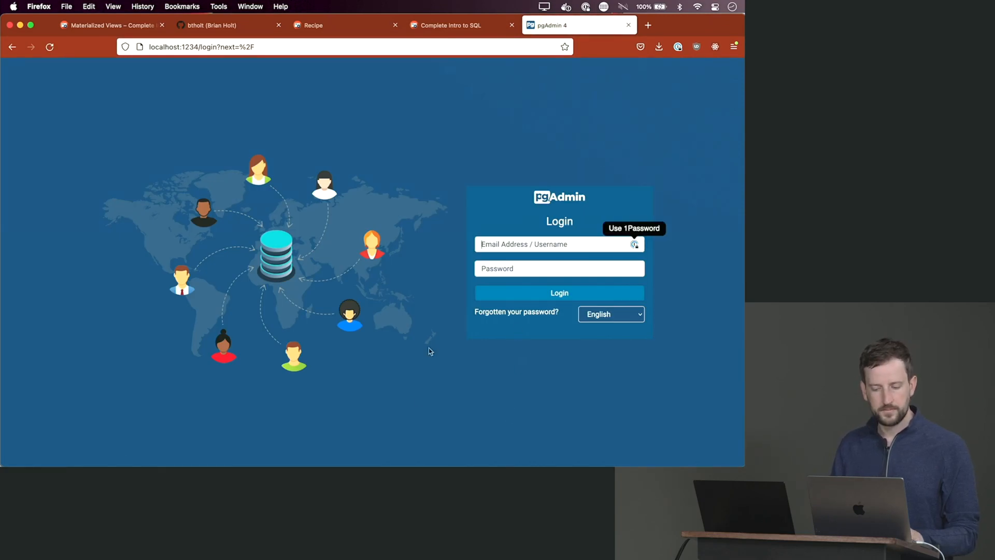
# - Sign in with the admin e-mail and password, then dismiss the version update notice
pyautogui.click(516, 244)
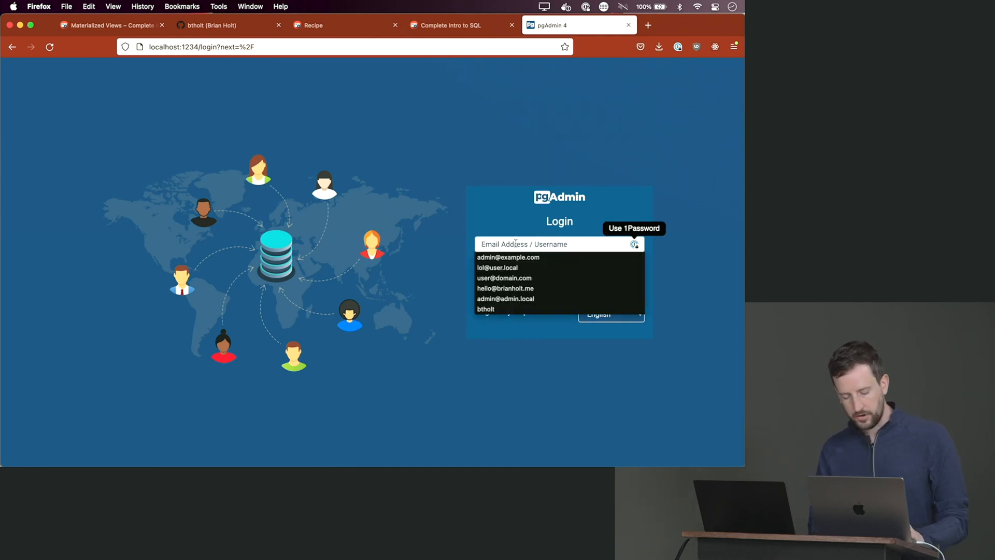
pyautogui.write('ad')
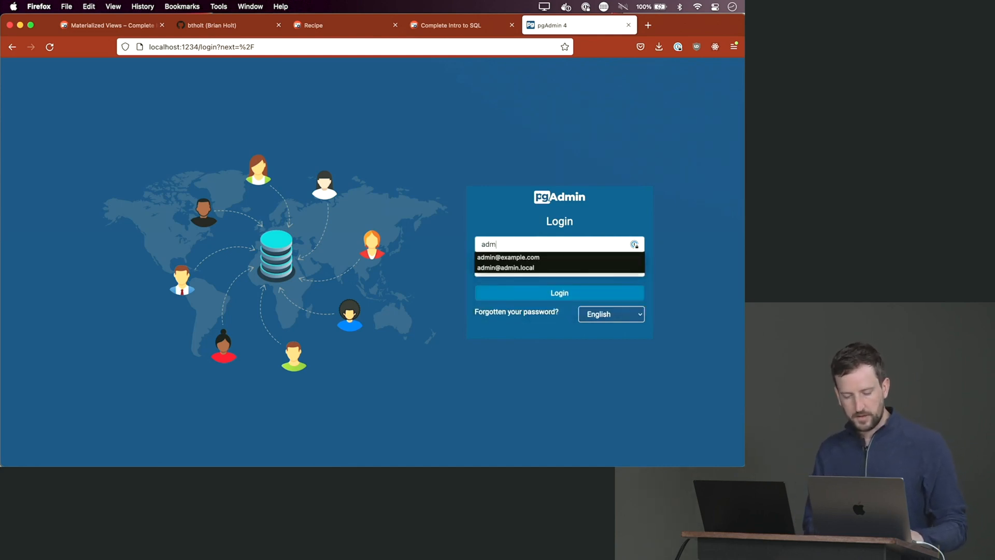
pyautogui.write('min@ex')
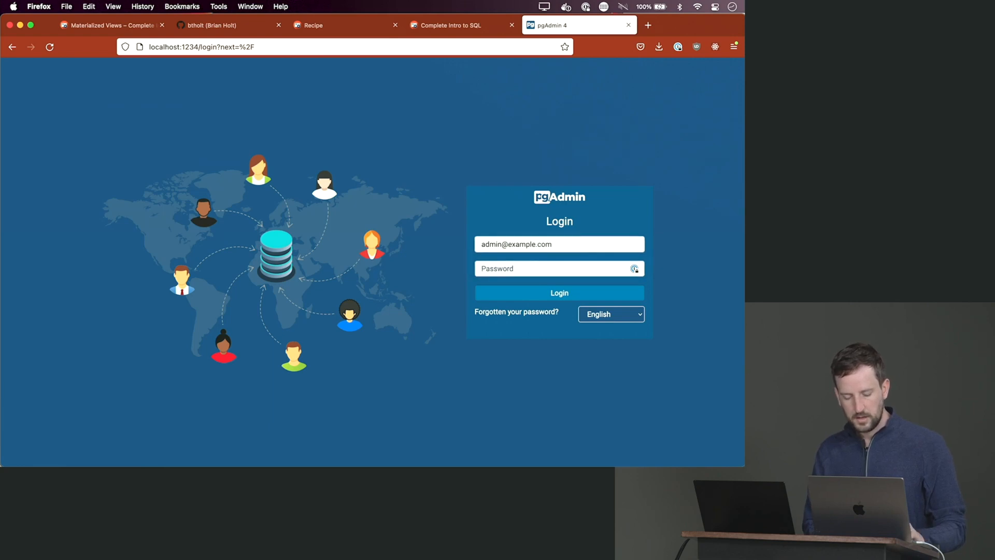
pyautogui.write('pass')
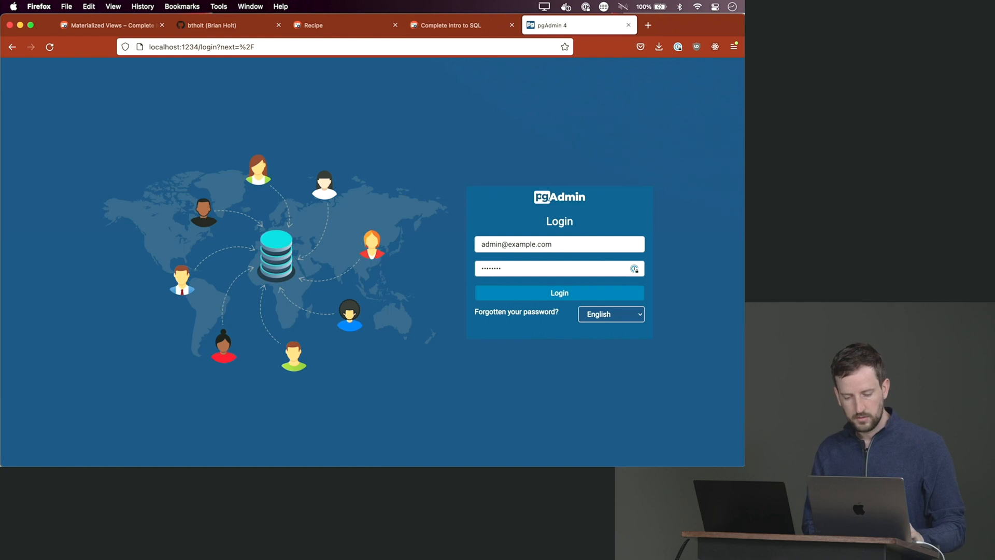
pyautogui.press('Return')
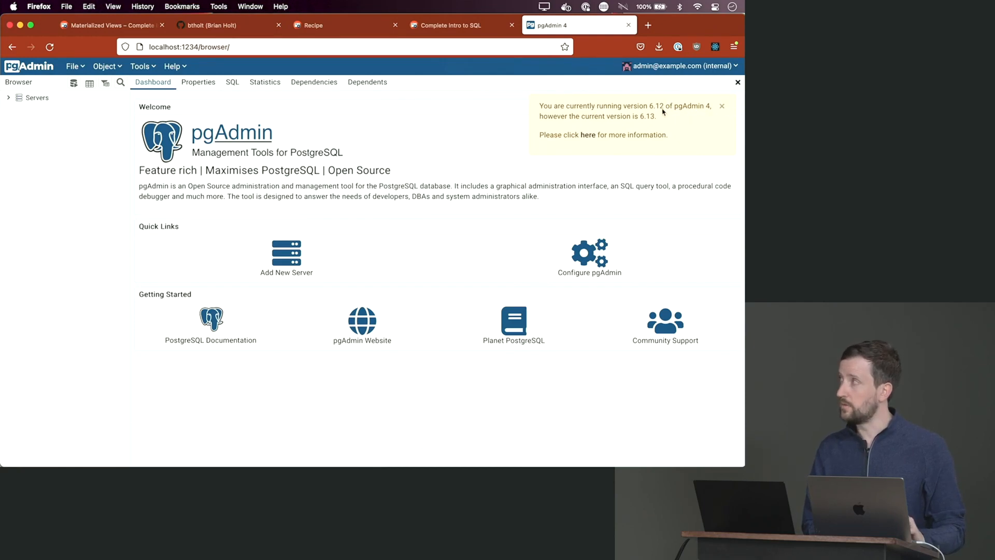
pyautogui.click(721, 107)
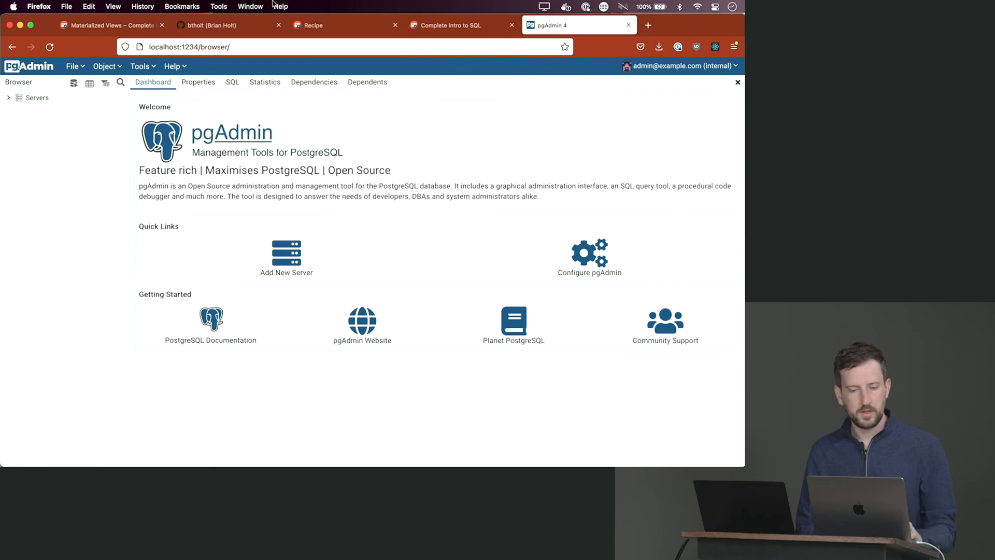
# - Read the Complete Intro to SQL pgAdmin lesson under The Movie Database, then return to pgAdmin
pyautogui.click(455, 26)
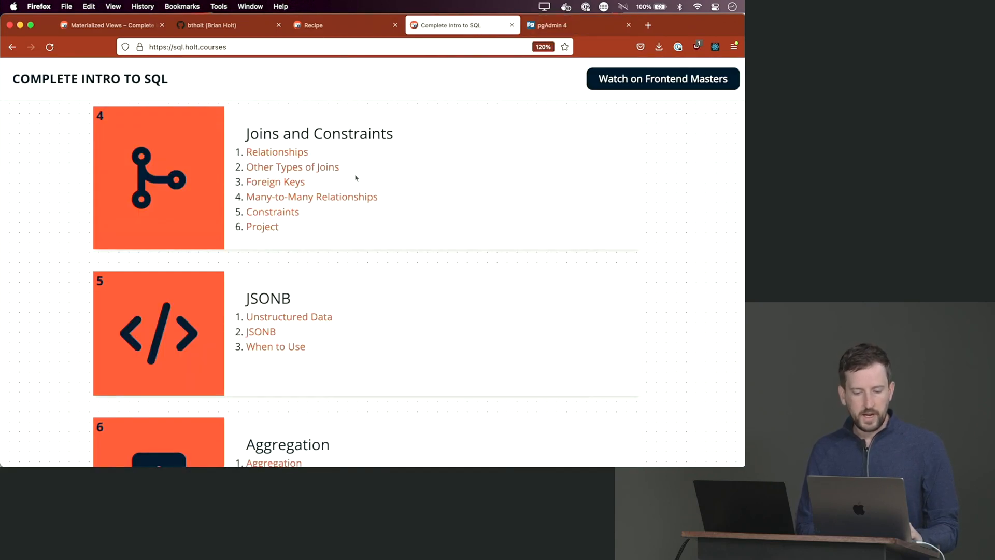
pyautogui.scroll(-8, 349, 189)
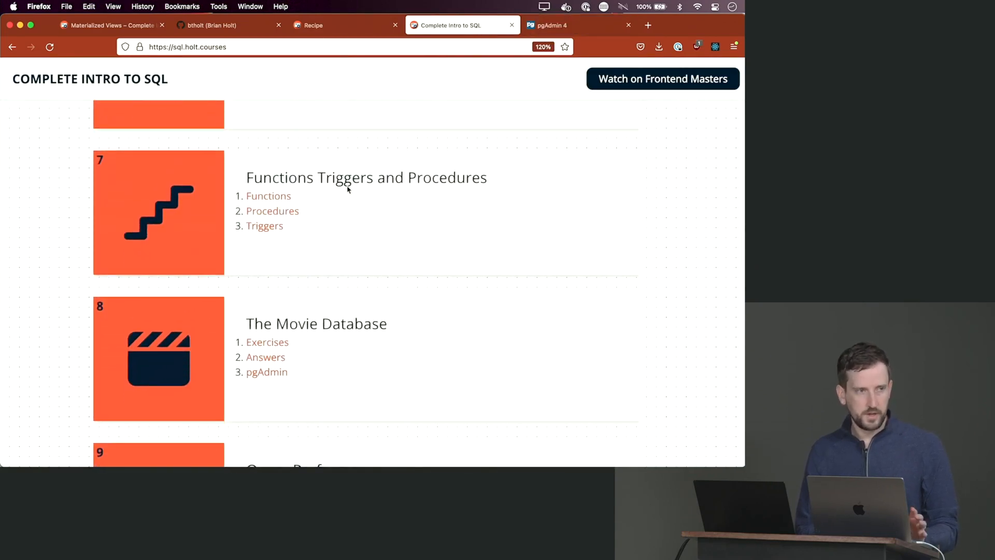
pyautogui.scroll(-4, 346, 187)
pyautogui.click(278, 195)
pyautogui.scroll(-10, 291, 309)
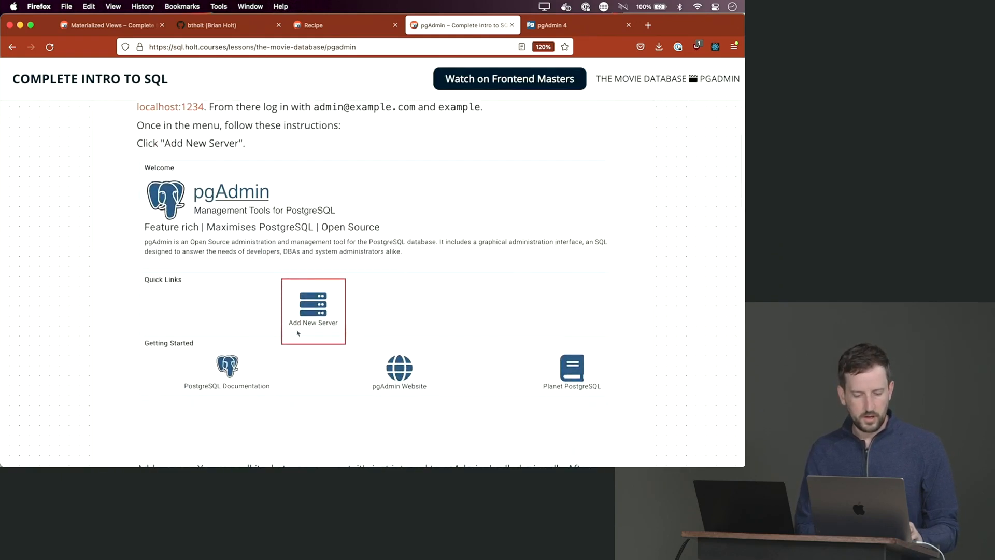
pyautogui.scroll(-6, 340, 335)
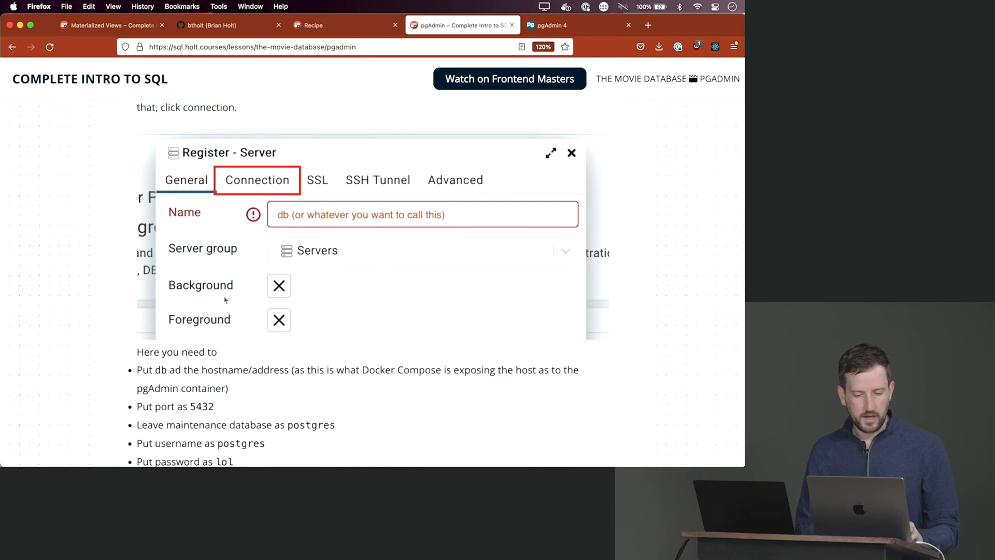
pyautogui.scroll(-10, 295, 285)
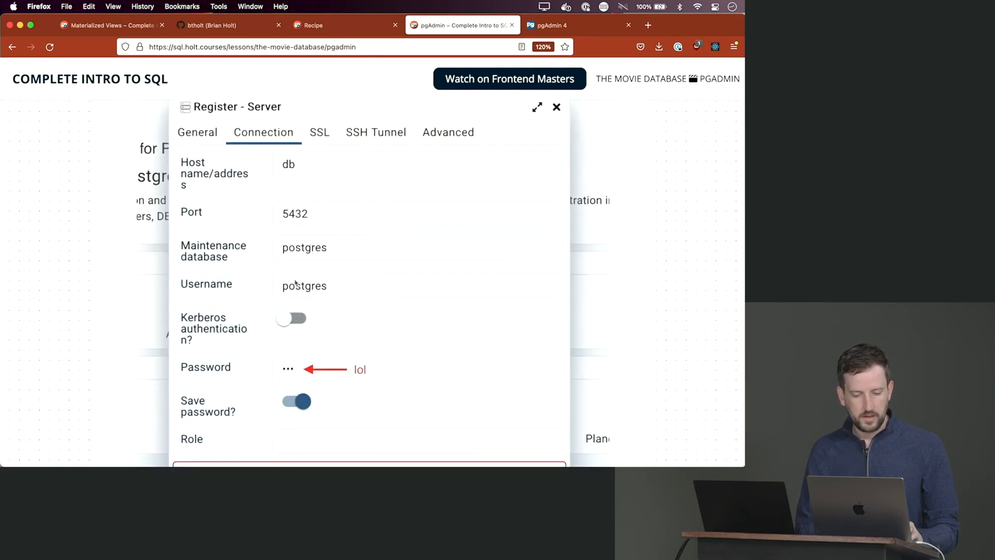
pyautogui.scroll(-9, 299, 260)
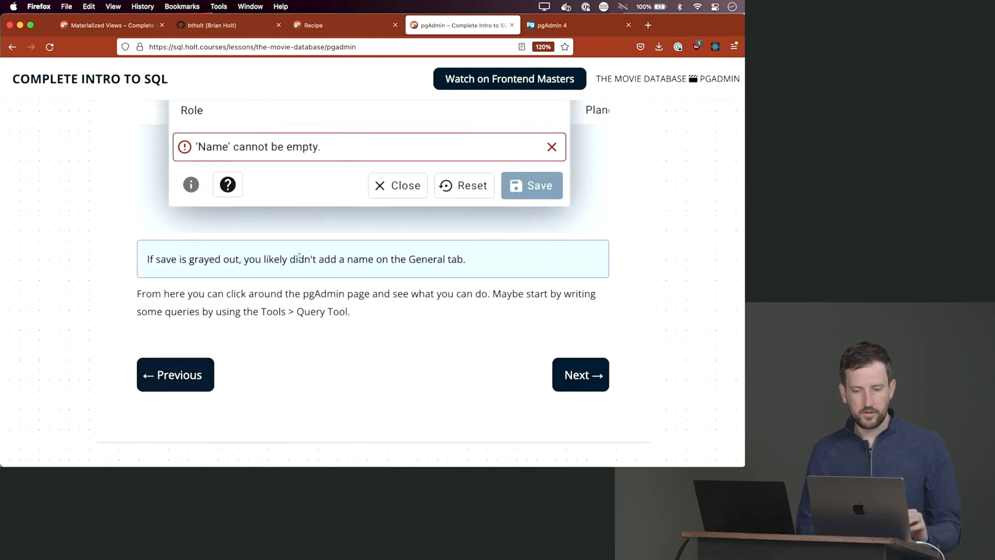
pyautogui.click(552, 25)
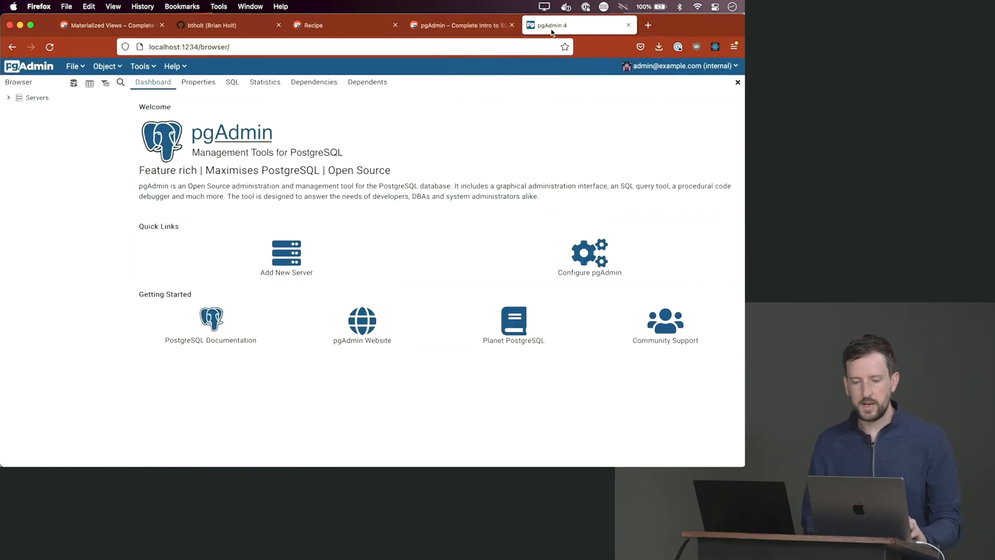
# - Start registering a server named db with host name db
pyautogui.click(286, 255)
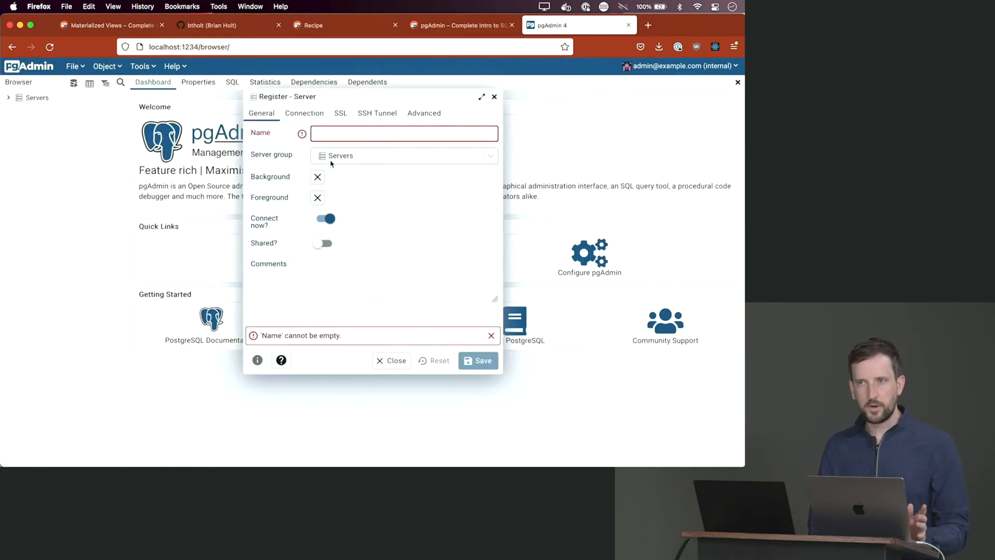
pyautogui.write('db')
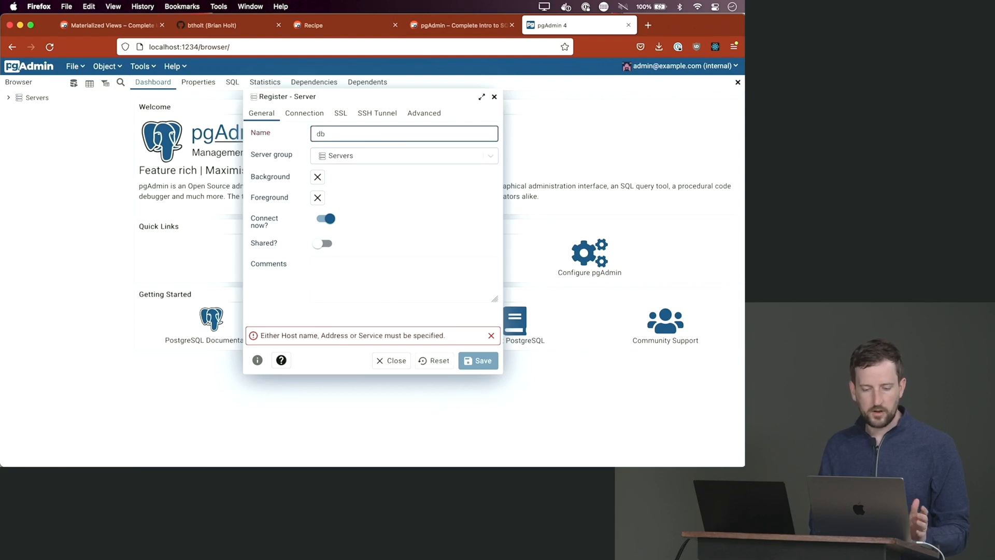
pyautogui.click(301, 114)
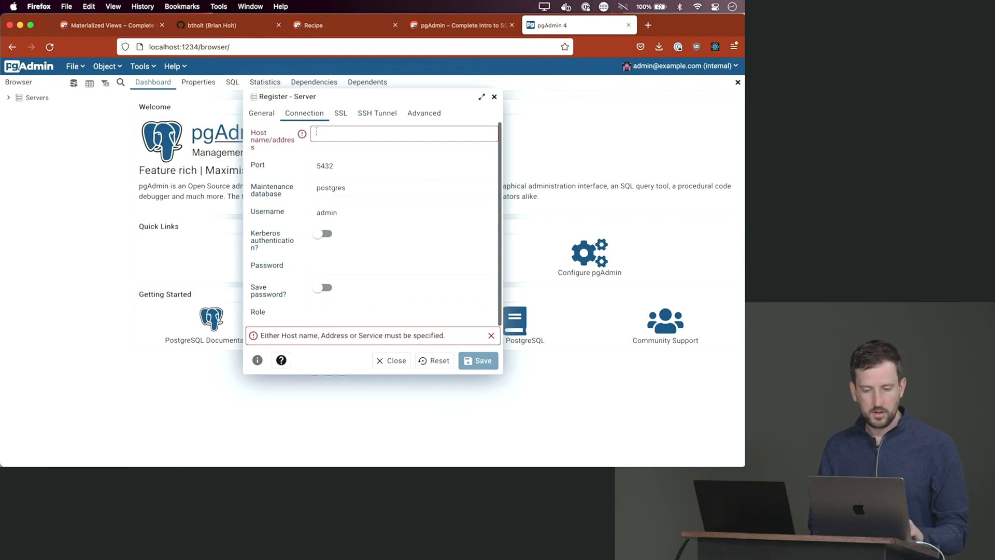
pyautogui.click(335, 136)
pyautogui.write('db')
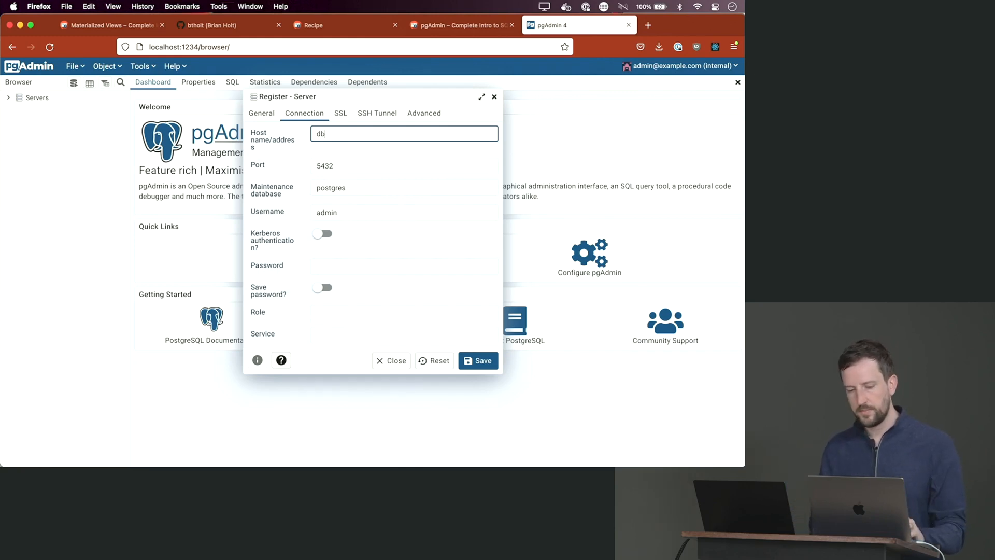
# - Set username postgres, enter the password with Save password on, and save the server
pyautogui.click(322, 166)
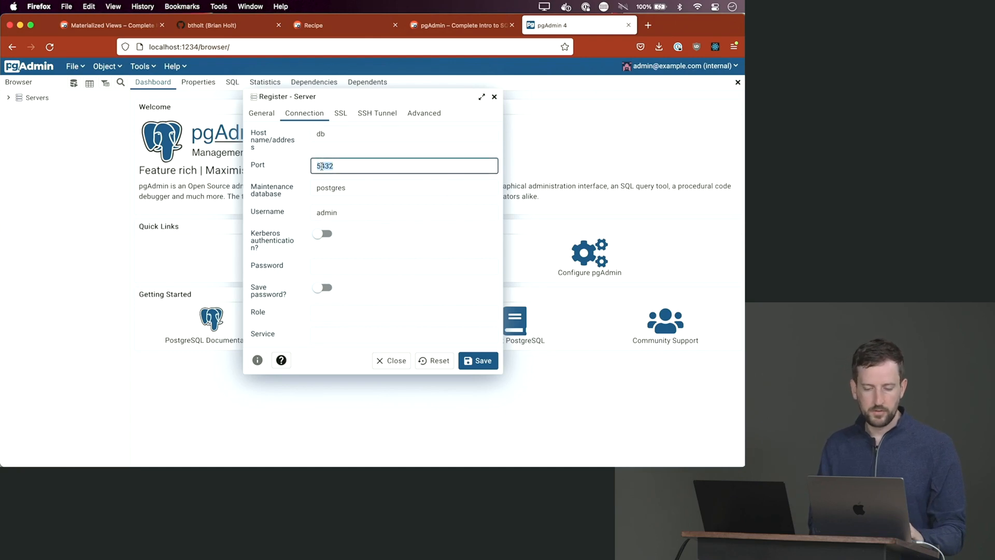
pyautogui.click(357, 193)
pyautogui.press('super+a')
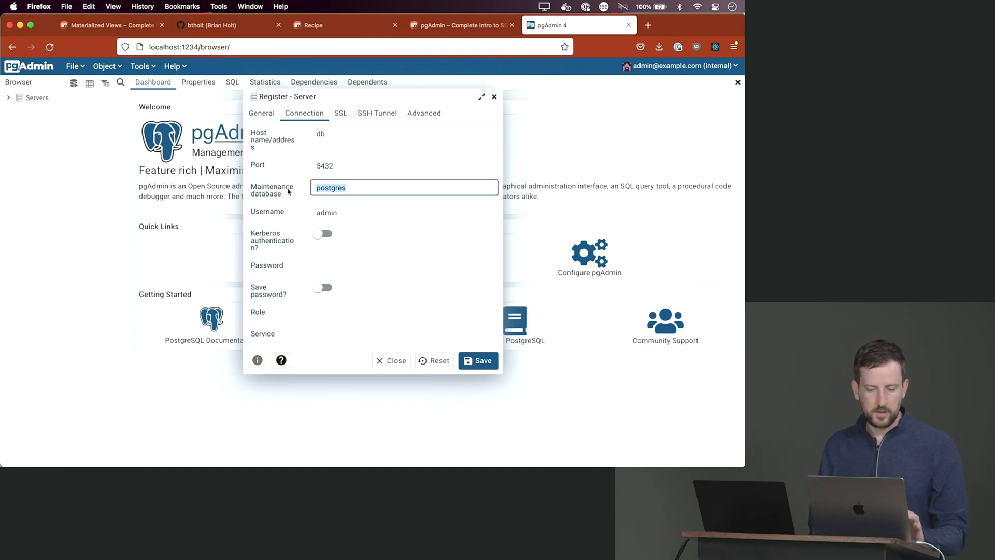
pyautogui.click(336, 212)
pyautogui.press('super+a')
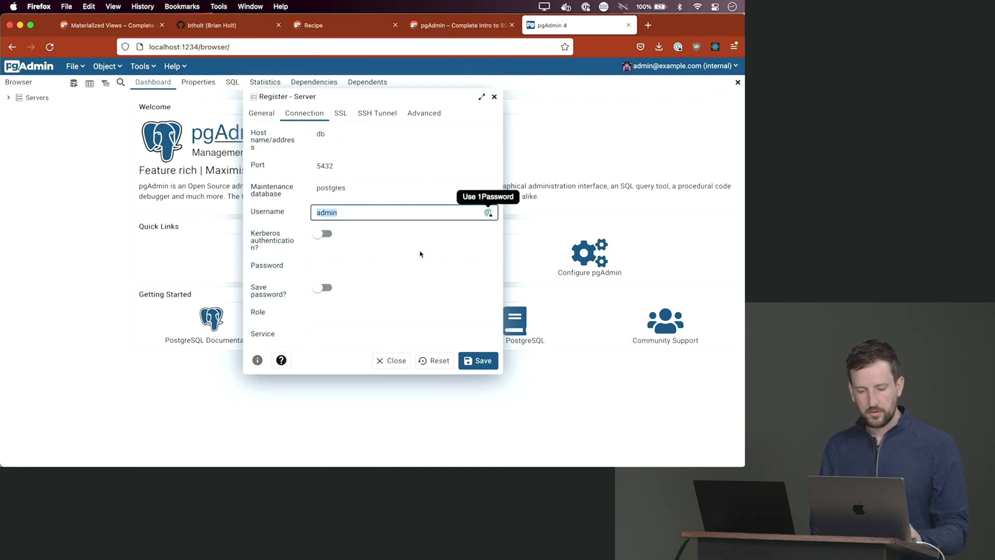
pyautogui.write('postgres')
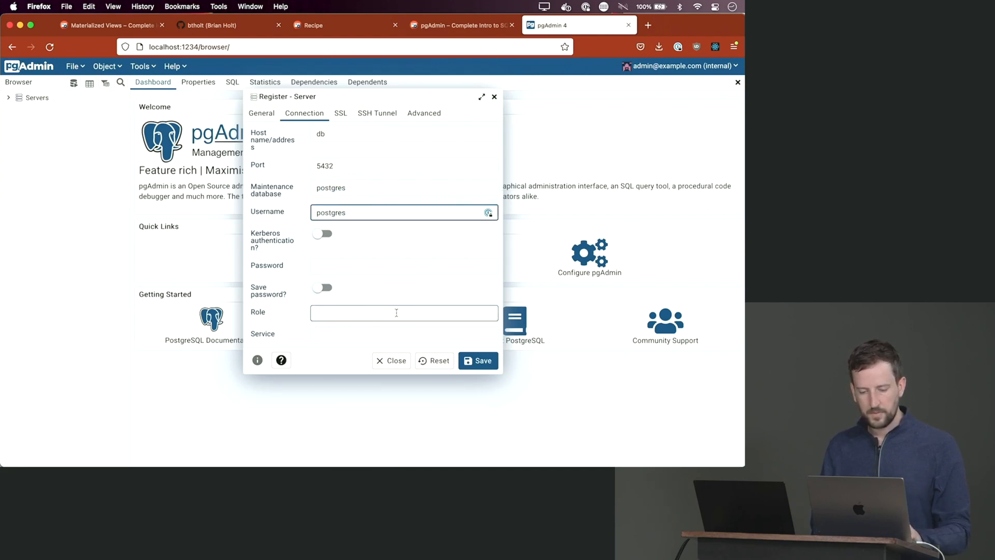
pyautogui.click(406, 267)
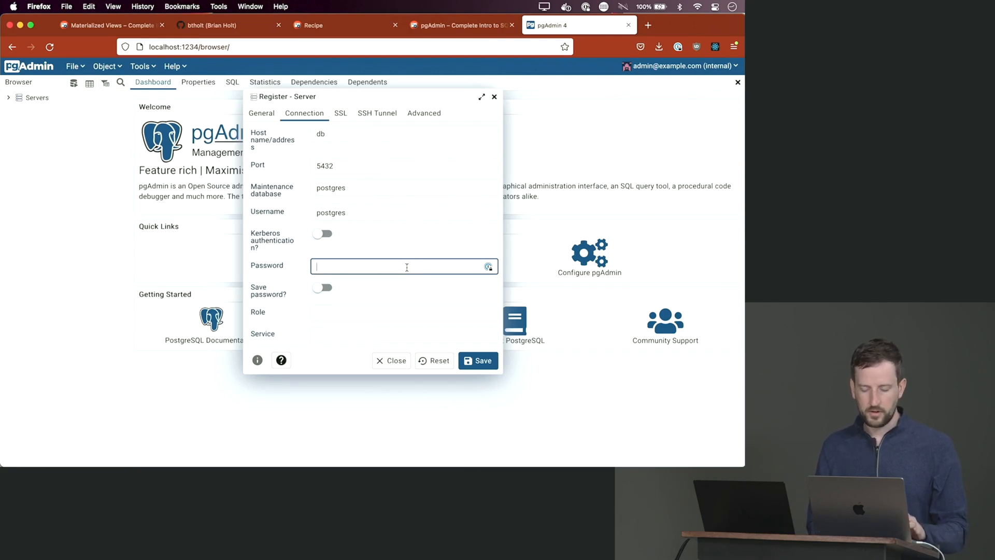
pyautogui.write('lol')
pyautogui.click(324, 289)
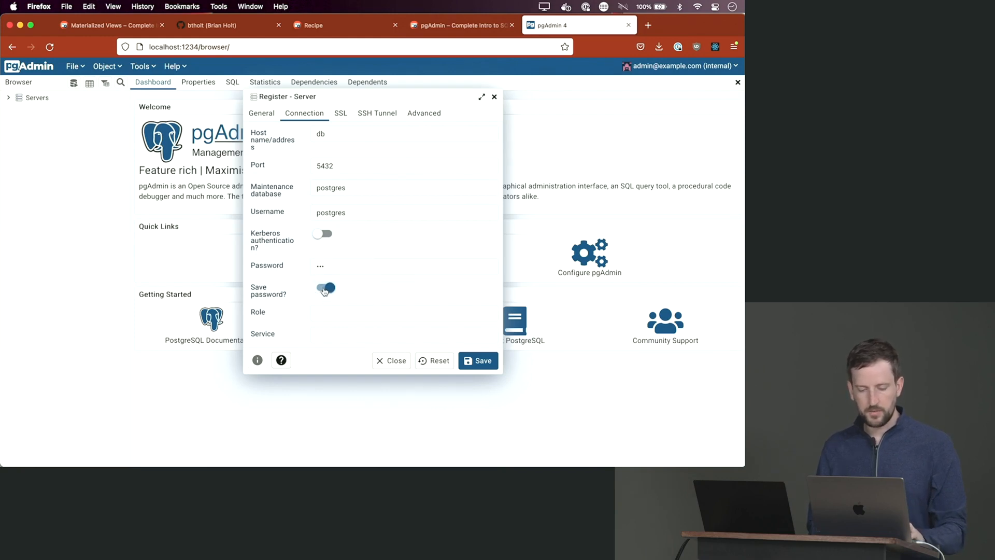
pyautogui.click(473, 361)
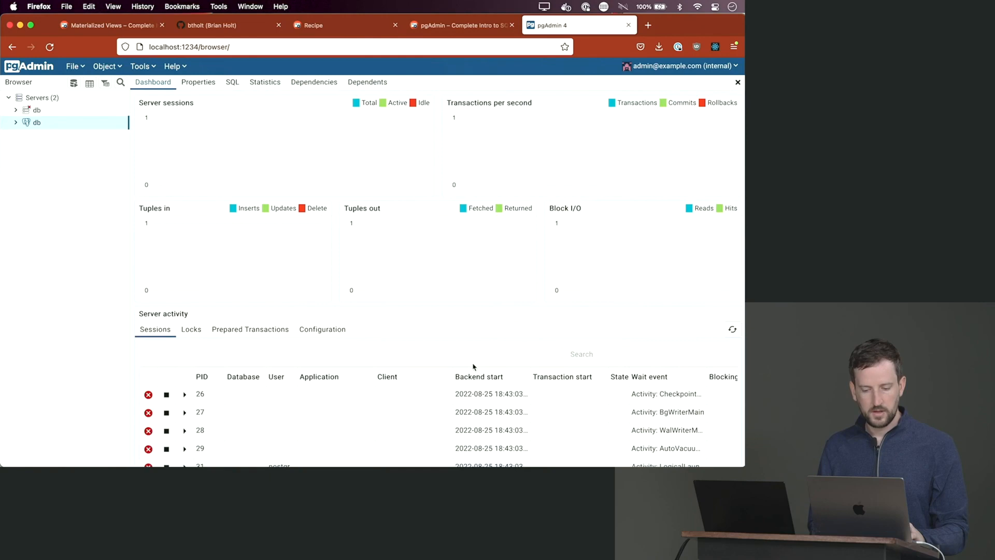
# - Connect to the db server, then expand and collapse the omdb and recipeguru databases
pyautogui.click(17, 111)
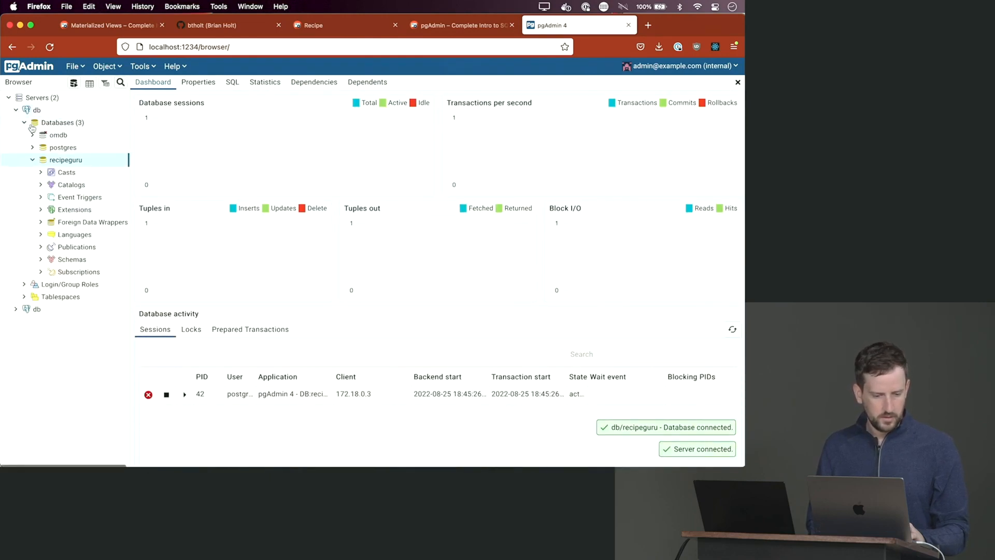
pyautogui.click(63, 135)
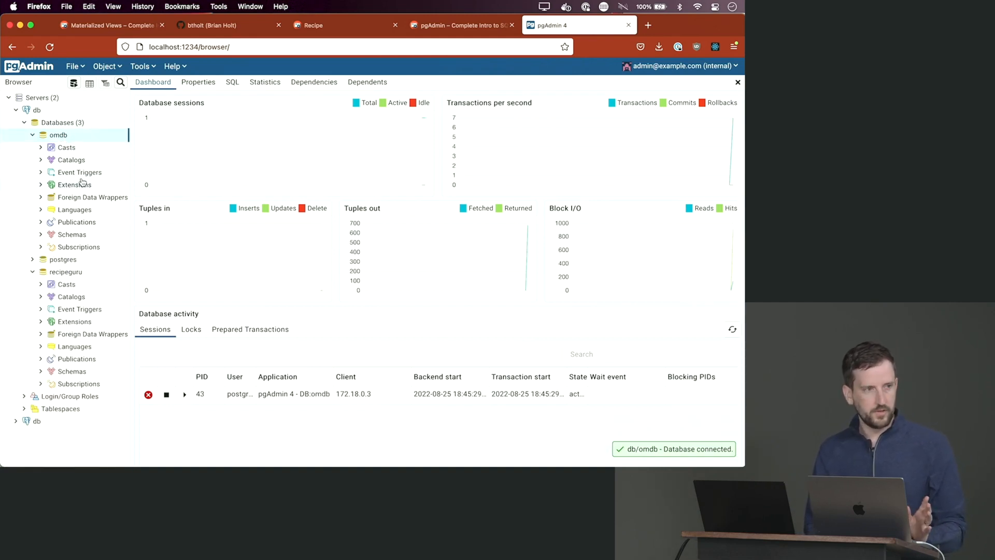
pyautogui.click(33, 135)
pyautogui.click(37, 163)
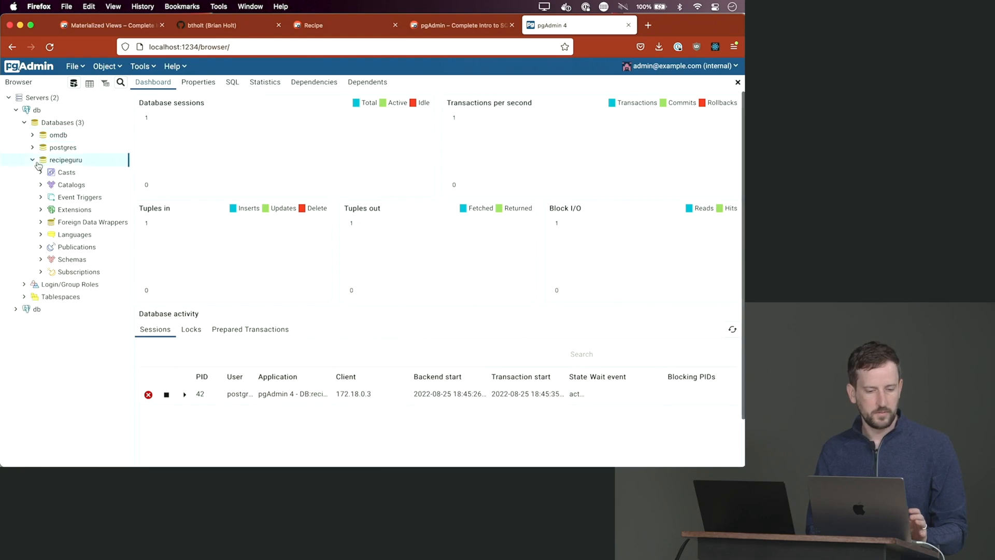
pyautogui.click(33, 161)
pyautogui.click(33, 161)
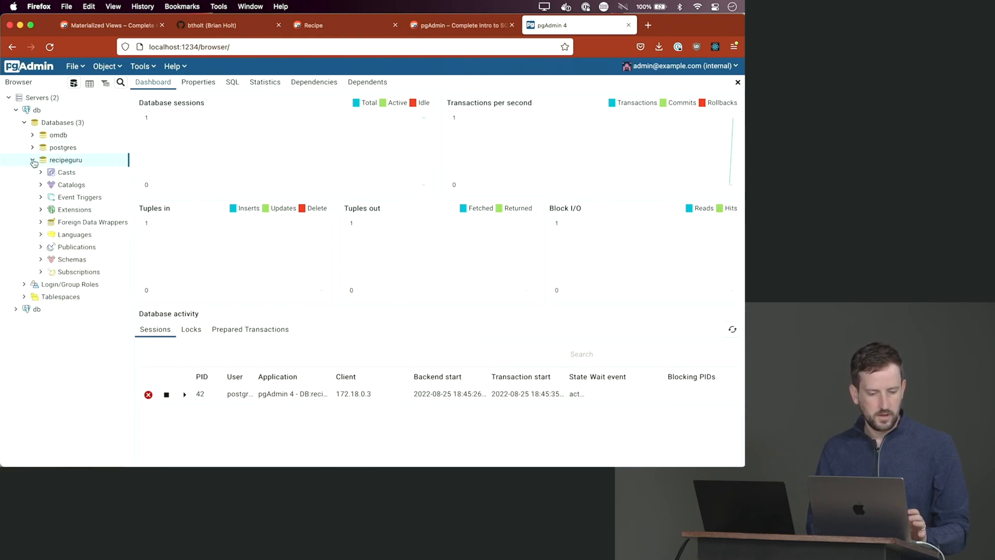
pyautogui.click(33, 161)
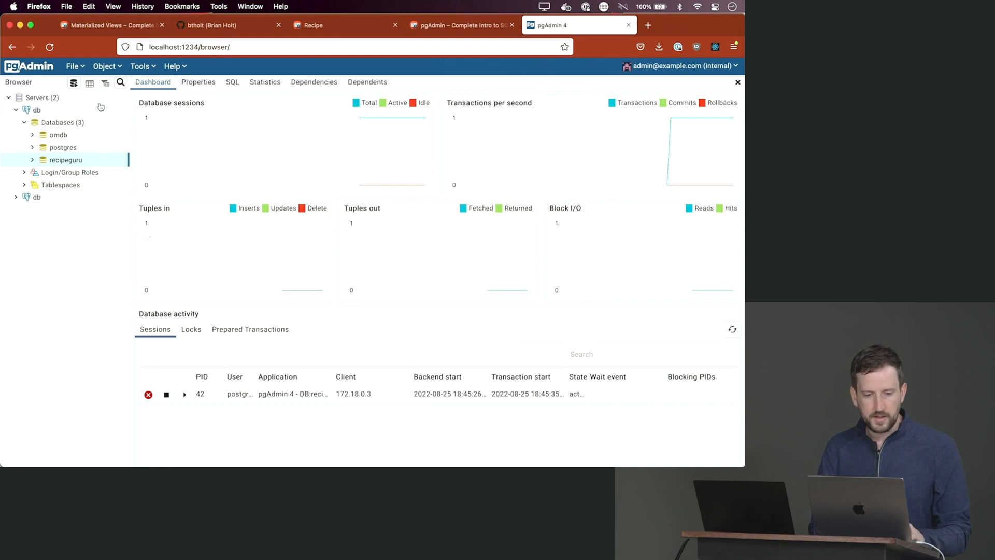
# - Open a Query Tool editor from the Tools menu
pyautogui.click(73, 84)
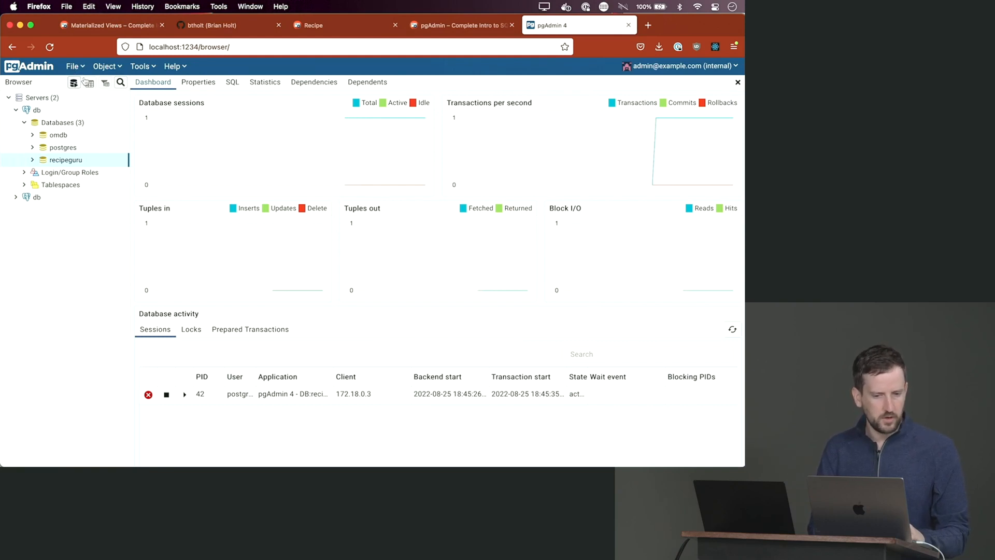
pyautogui.click(141, 66)
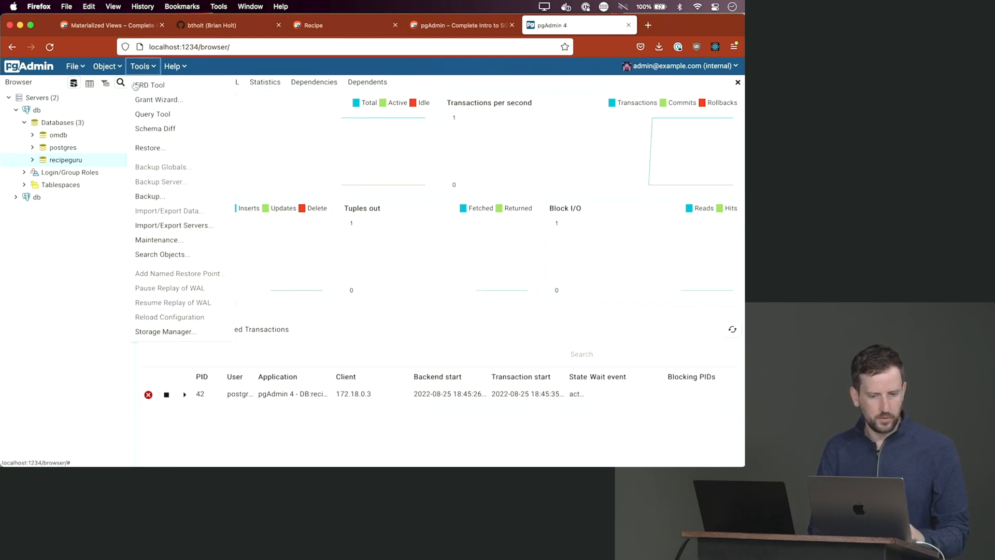
pyautogui.click(161, 117)
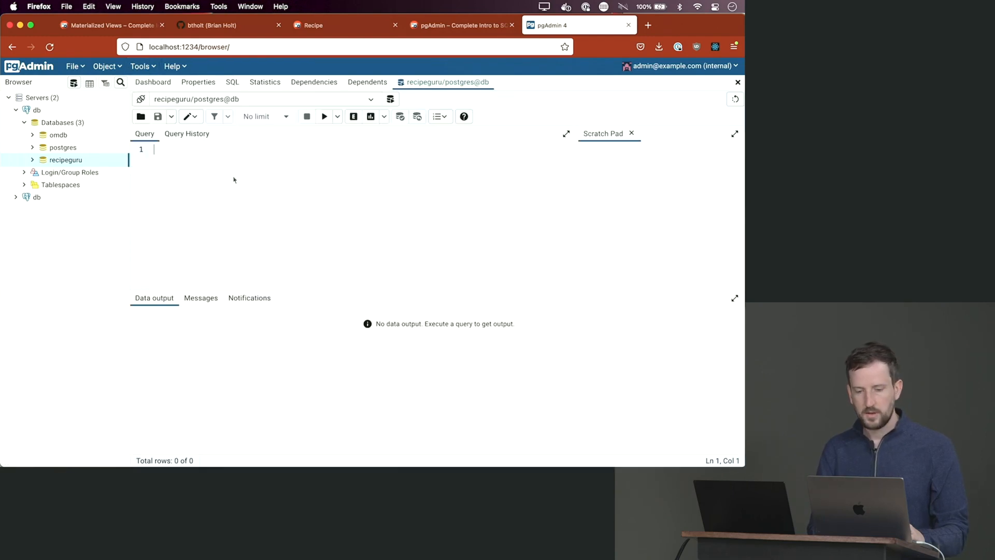
pyautogui.write('SELEC')
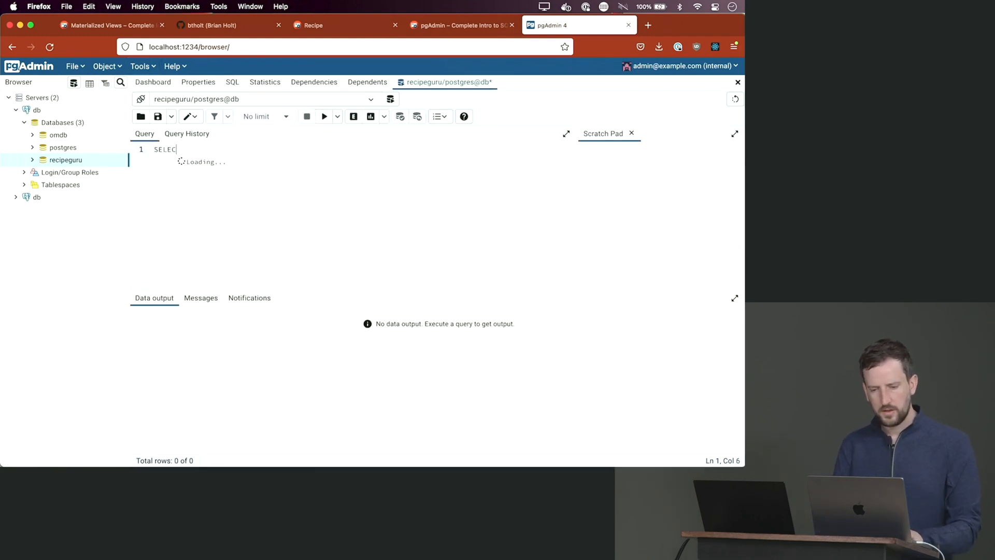
pyautogui.write('T')
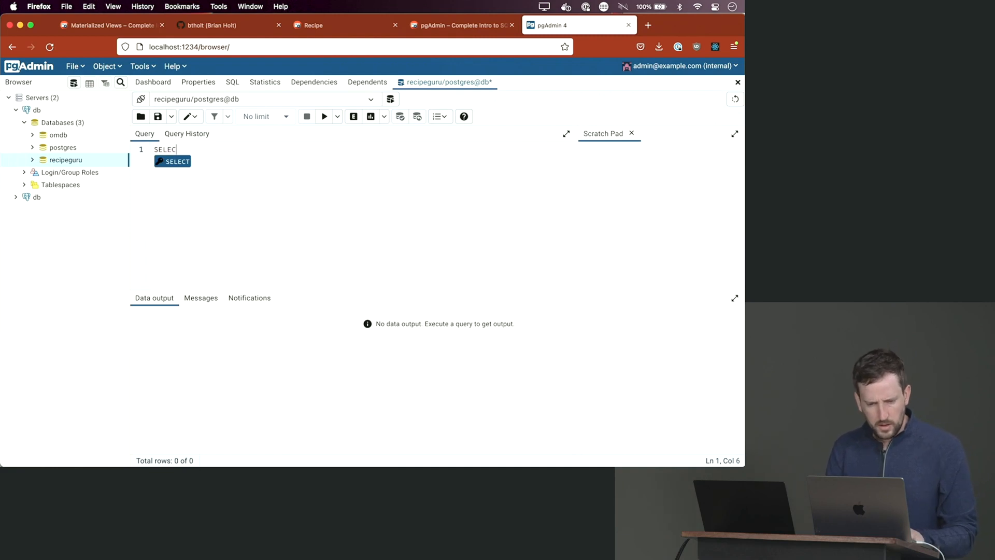
pyautogui.press('BackSpace')
pyautogui.press('BackSpace')
pyautogui.press('BackSpace')
pyautogui.press('BackSpace')
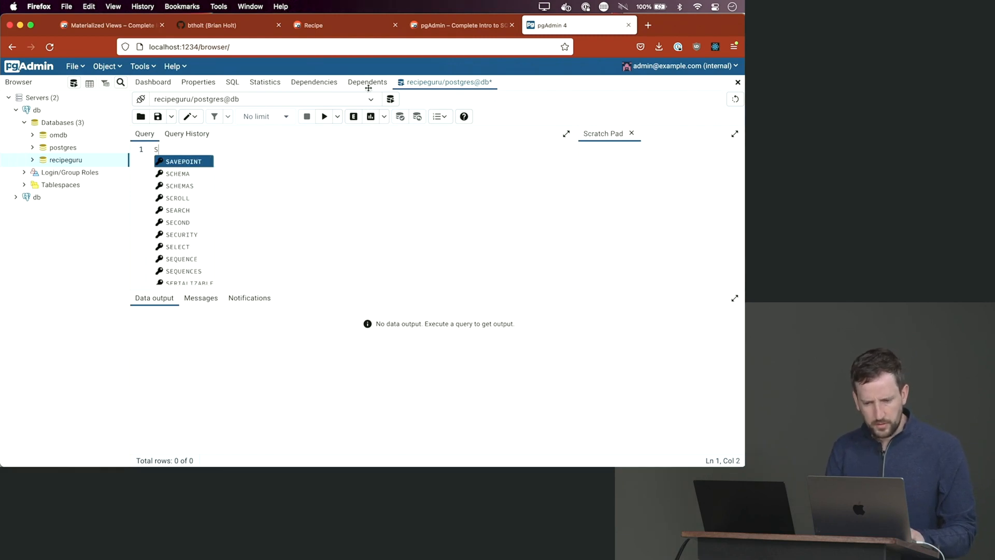
# - Switch the query editor to a new connection on the omdb database
pyautogui.click(371, 99)
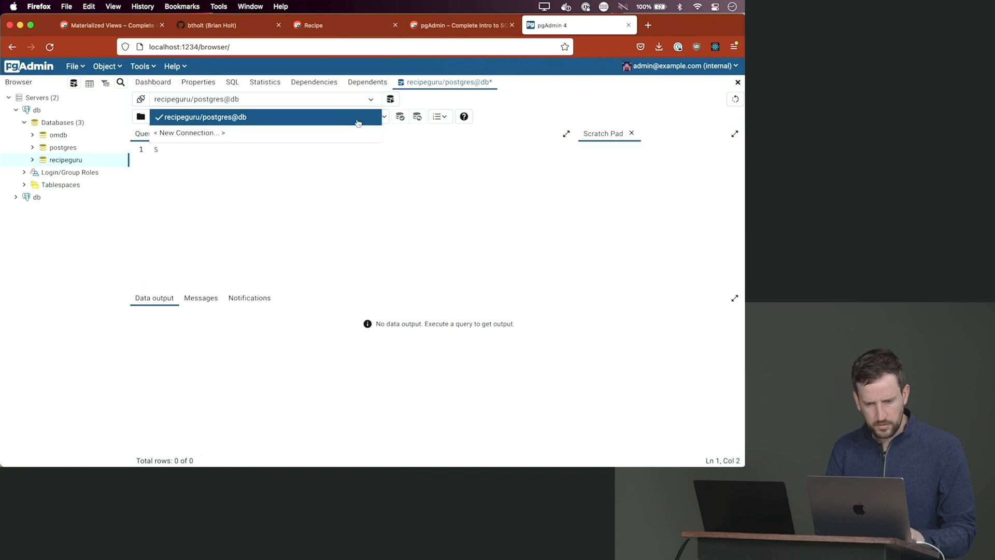
pyautogui.click(321, 135)
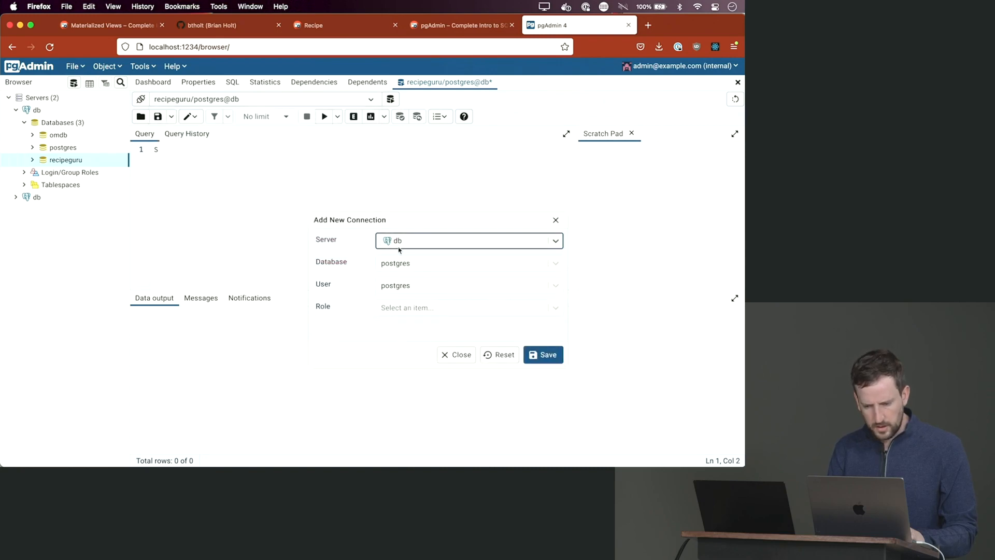
pyautogui.click(409, 264)
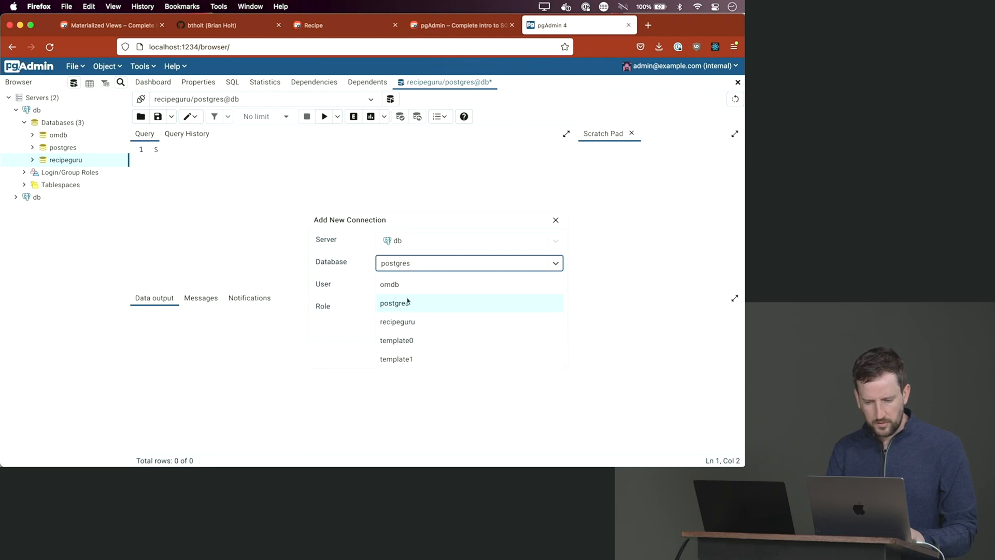
pyautogui.click(394, 286)
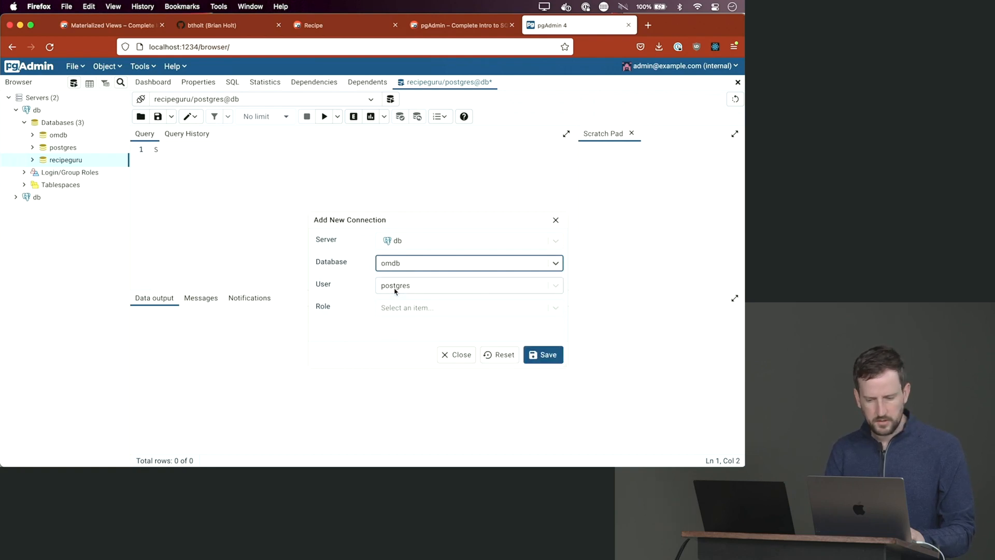
pyautogui.click(545, 360)
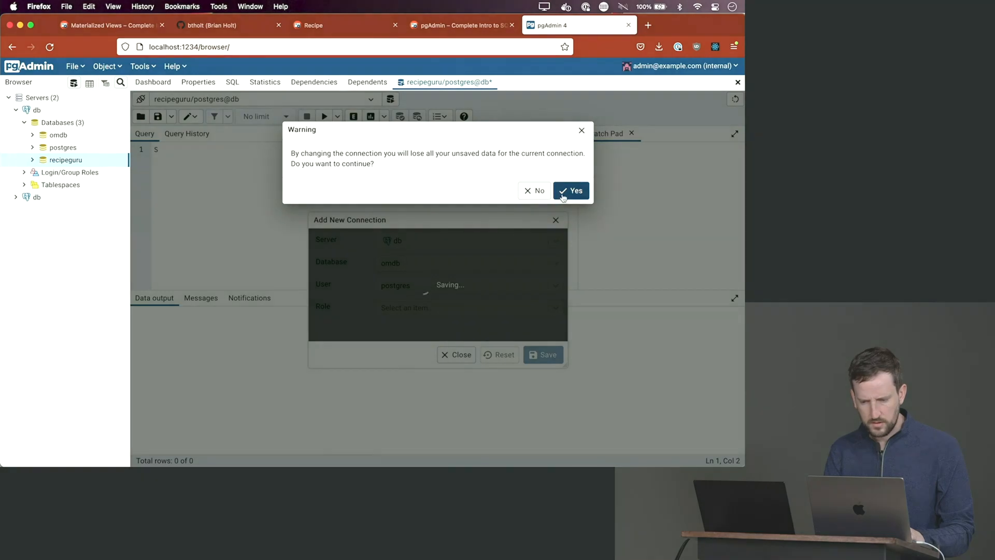
pyautogui.click(564, 195)
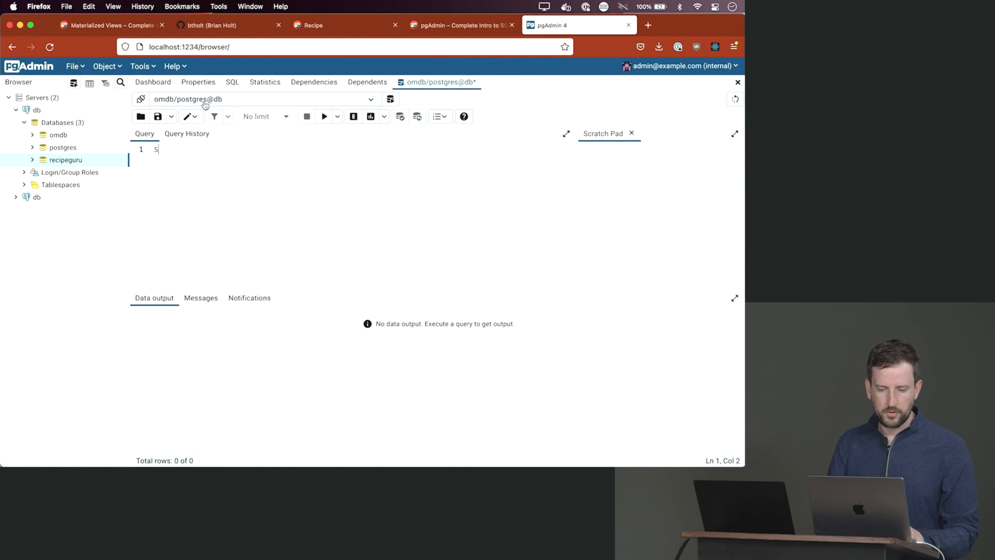
# - Run SELECT * FROM movies LIMIT 5 to list the first five movies
pyautogui.write('E')
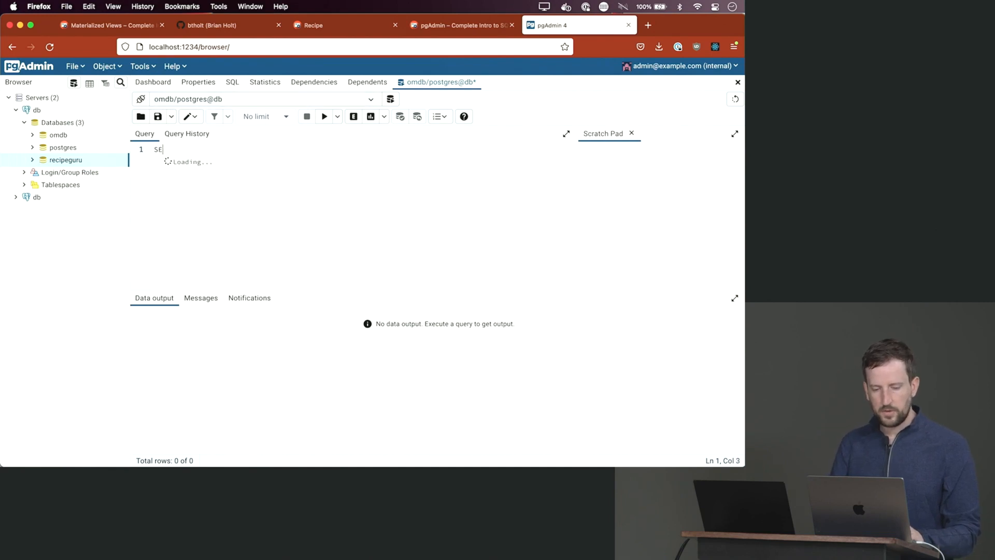
pyautogui.write('LECT * FROM ')
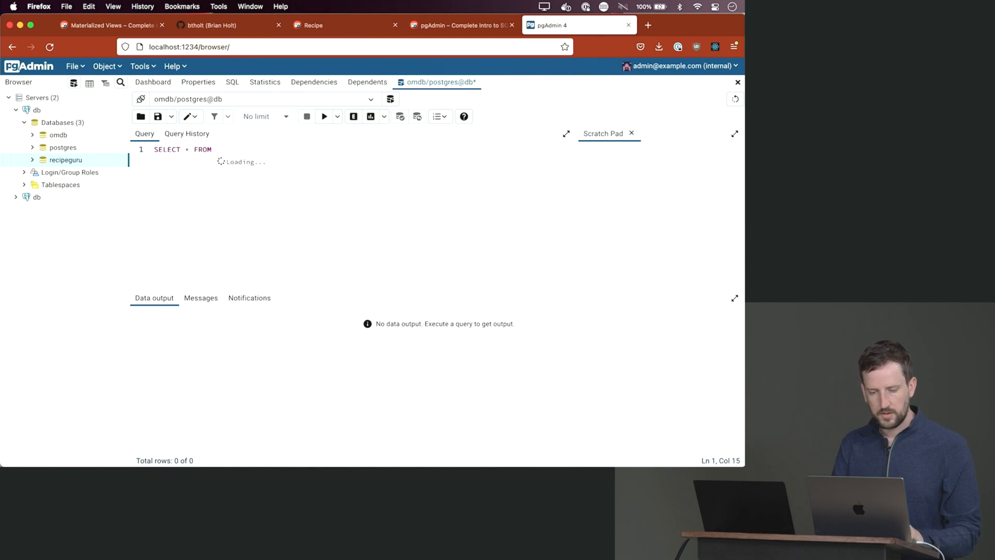
pyautogui.write('movies')
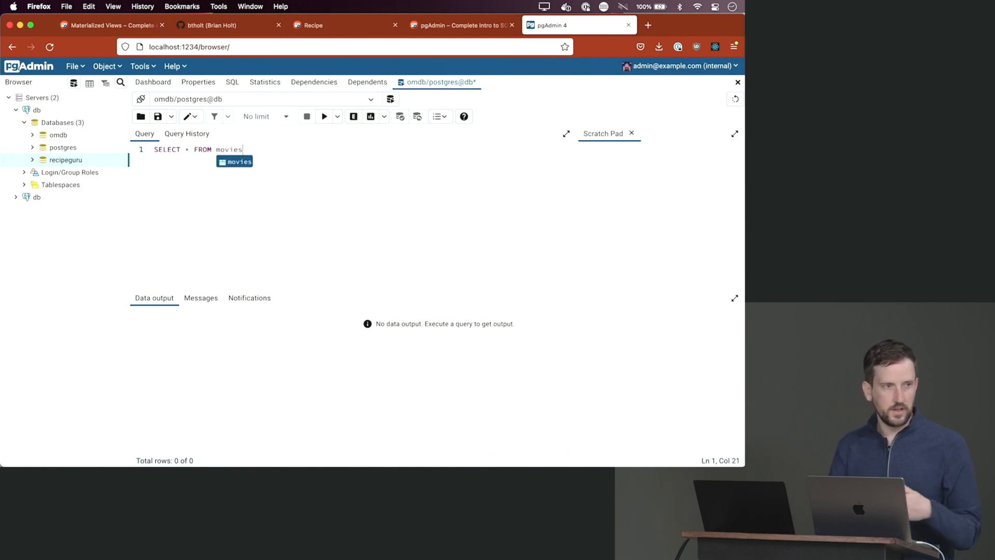
pyautogui.write(' LIMI')
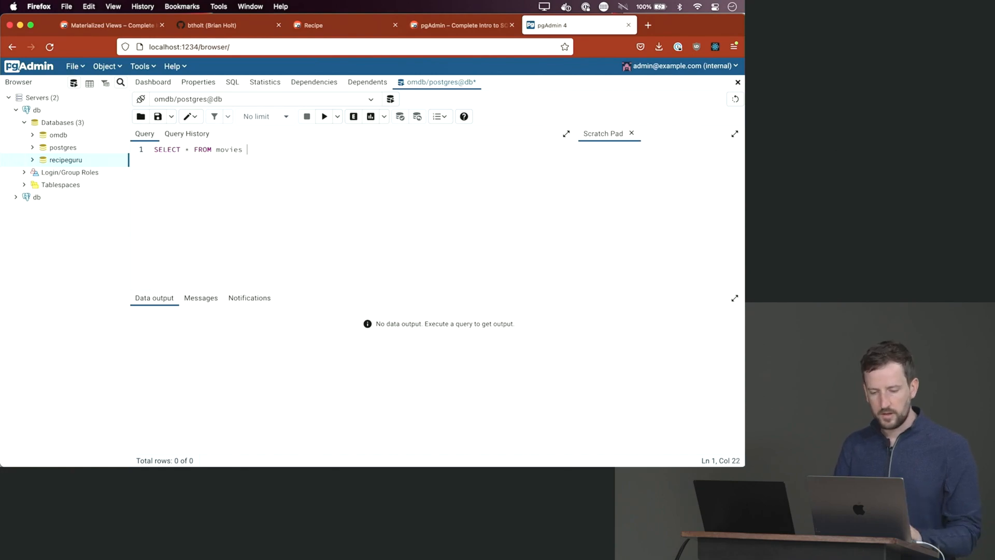
pyautogui.write('T 5;')
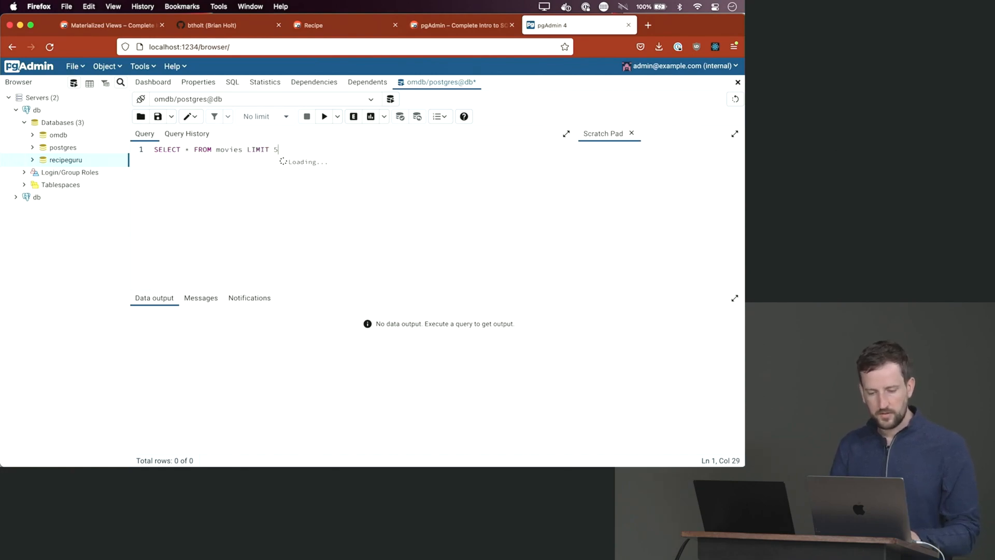
pyautogui.click(324, 117)
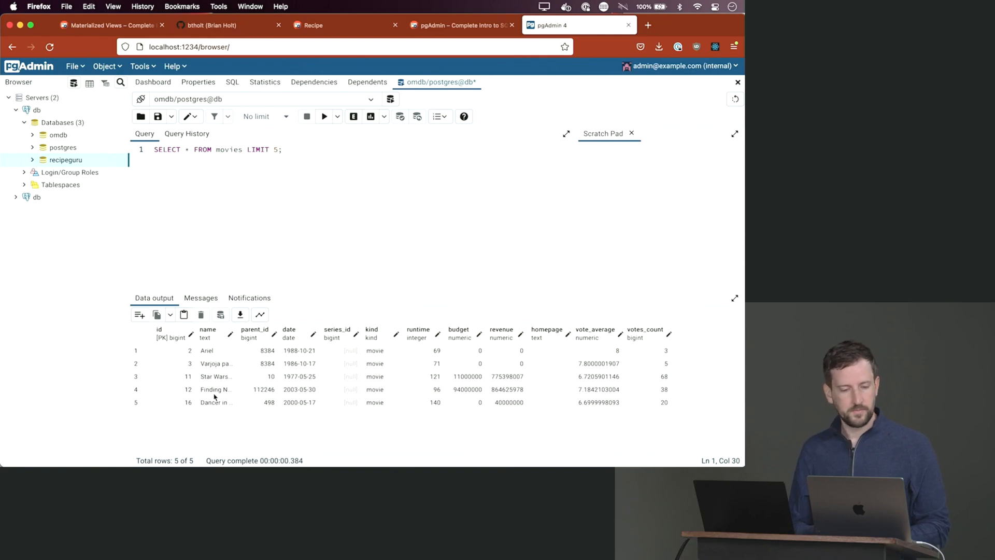
# - Switch to the Dashboard tab showing session, transaction and tuple activity graphs
pyautogui.click(150, 84)
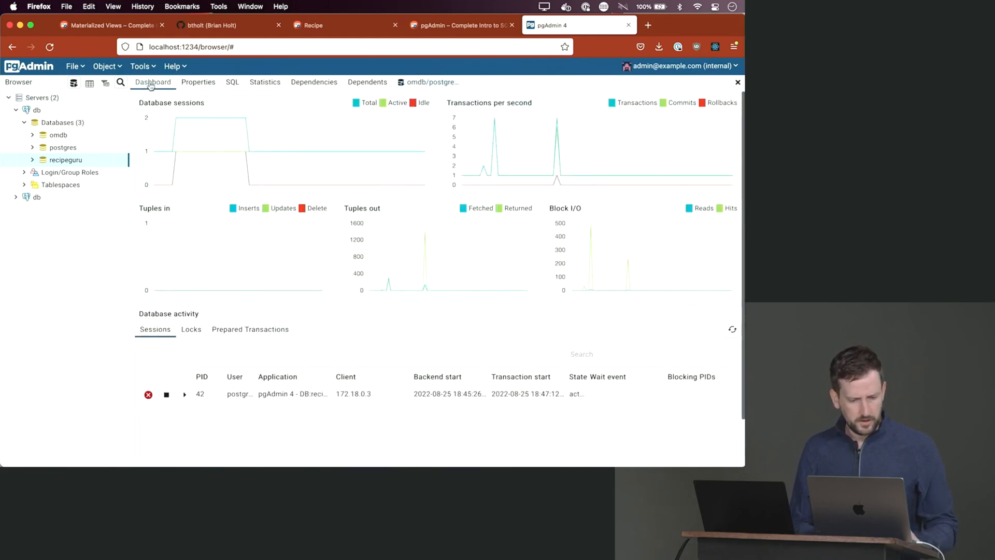